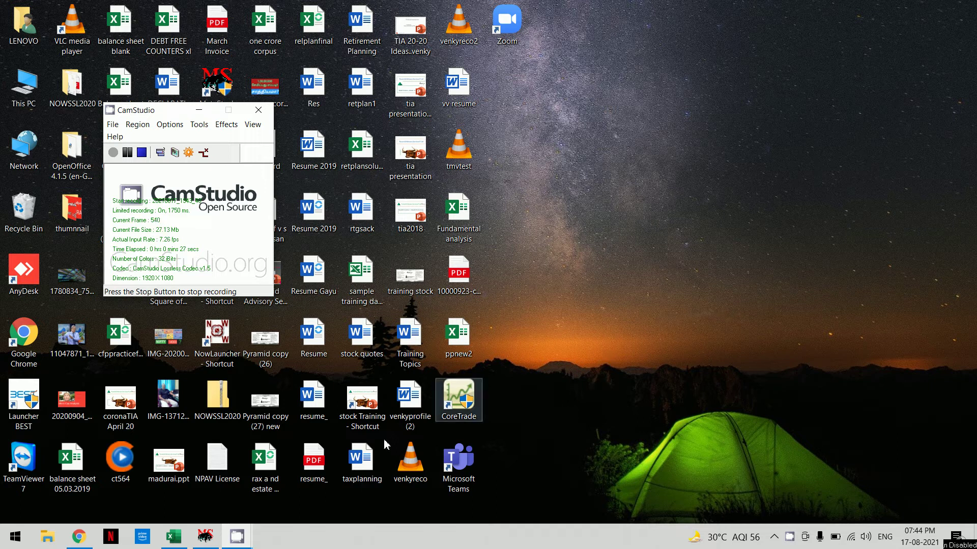
Switch to the NSE website in Chrome and open the Market Snapshot page from its market data section.
click(79, 540)
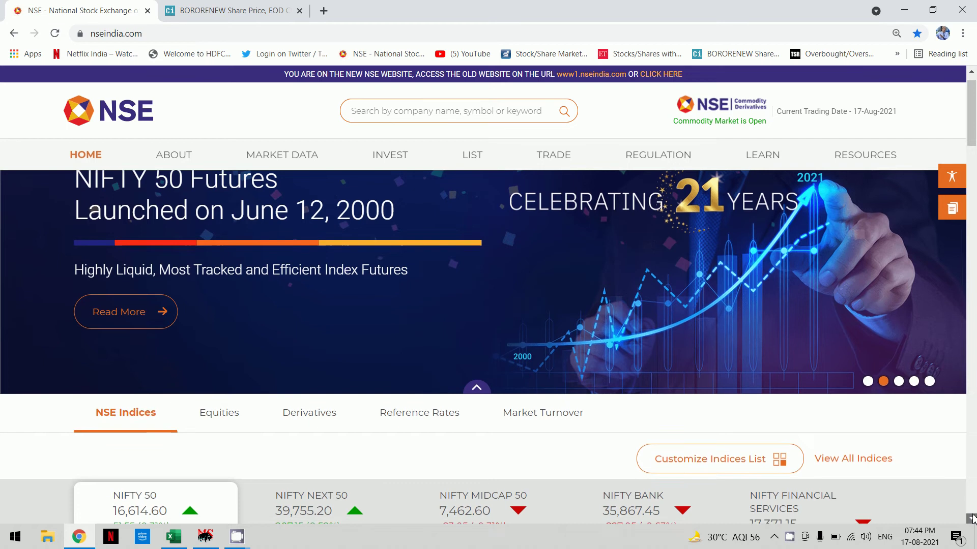
click(972, 519)
drag(972, 519, 973, 519)
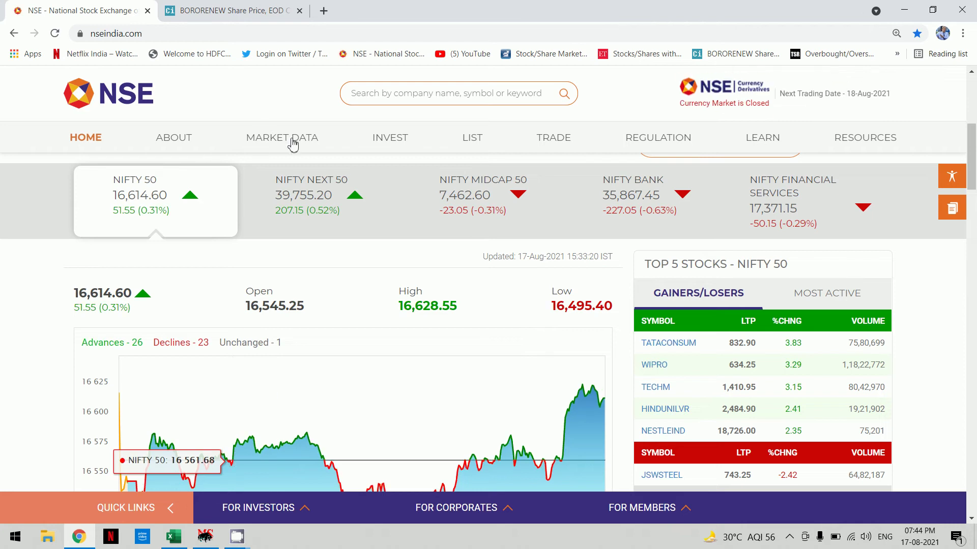
mouse_move(301, 144)
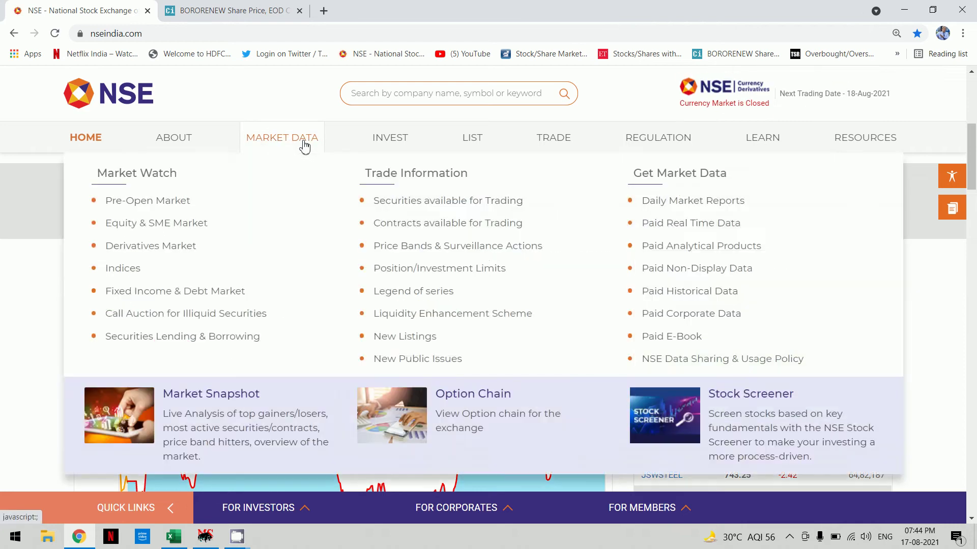
click(229, 398)
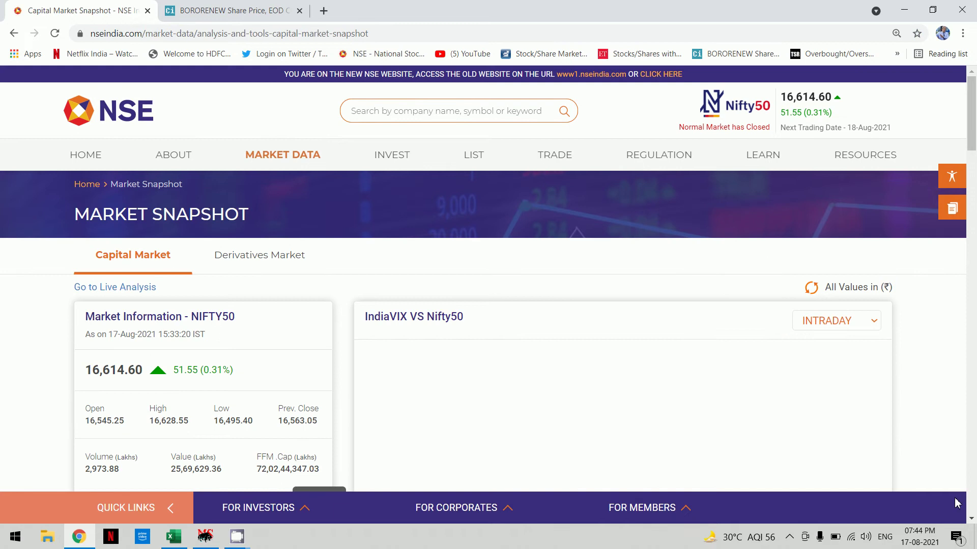
Review the exchange-wide snapshot and broad market index performance, and display the NIFTY 50 losers.
drag(973, 520, 973, 520)
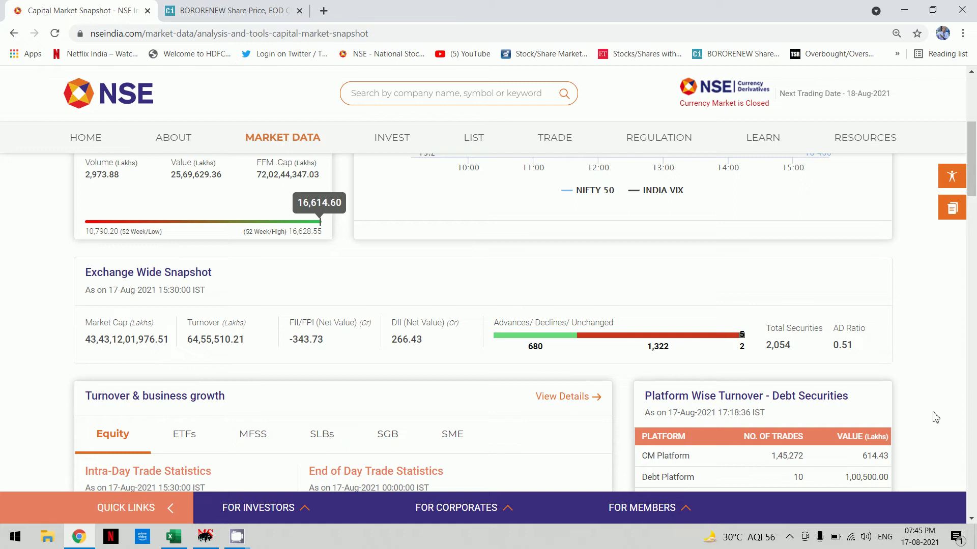
scroll(972, 521, down, 4)
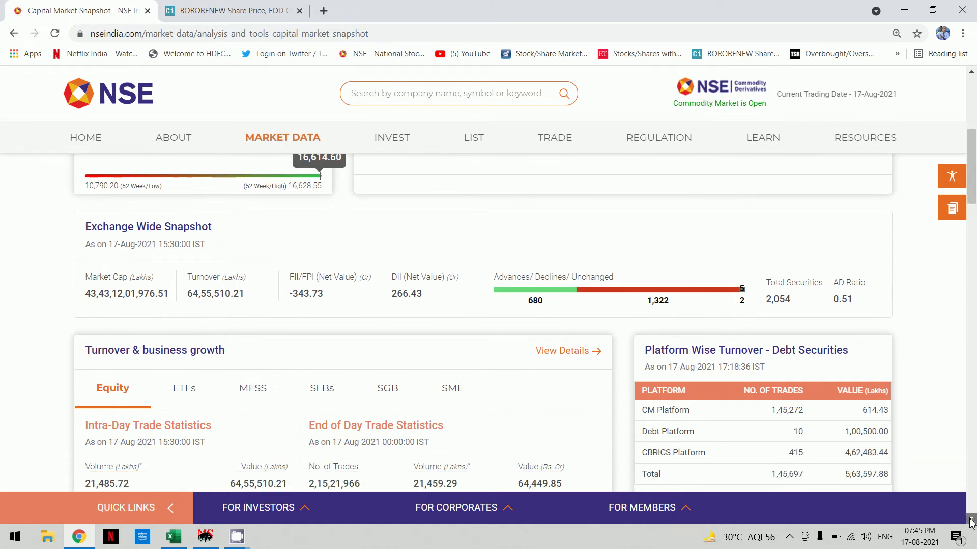
scroll(972, 521, down, 4)
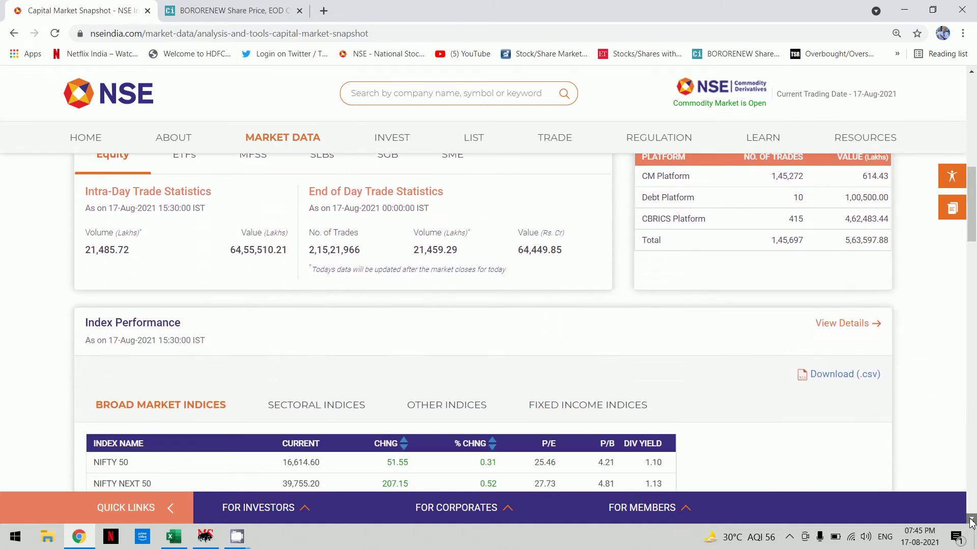
scroll(972, 522, down, 3)
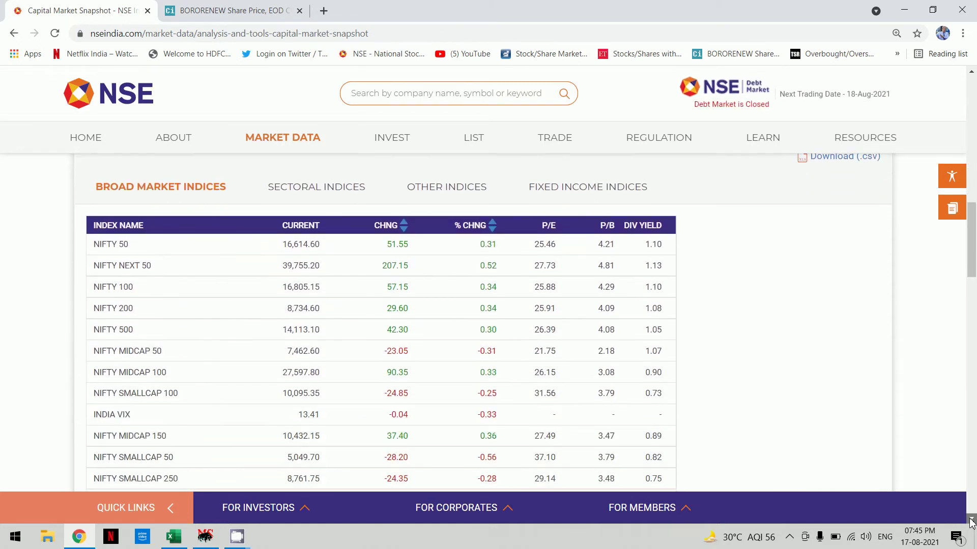
scroll(972, 521, down, 1)
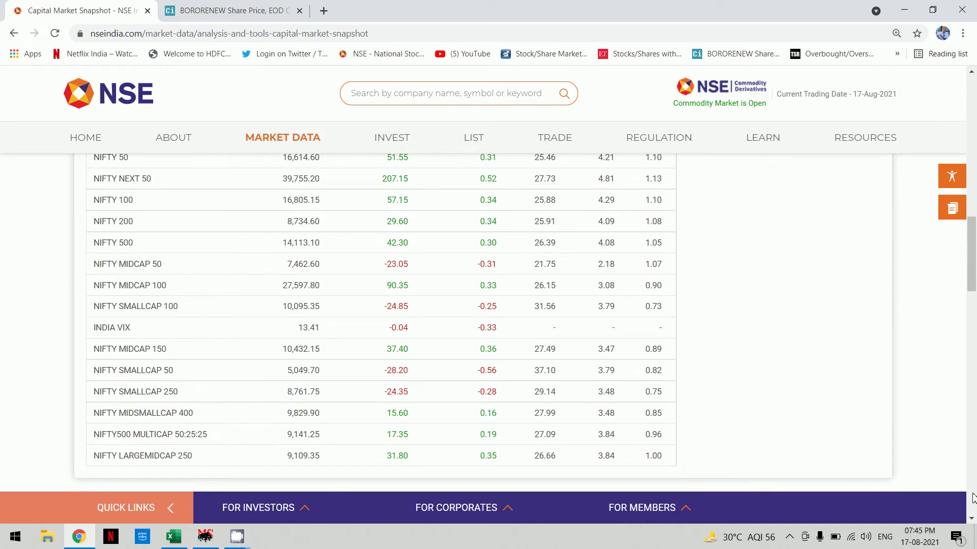
click(970, 520)
scroll(355, 316, down, 7)
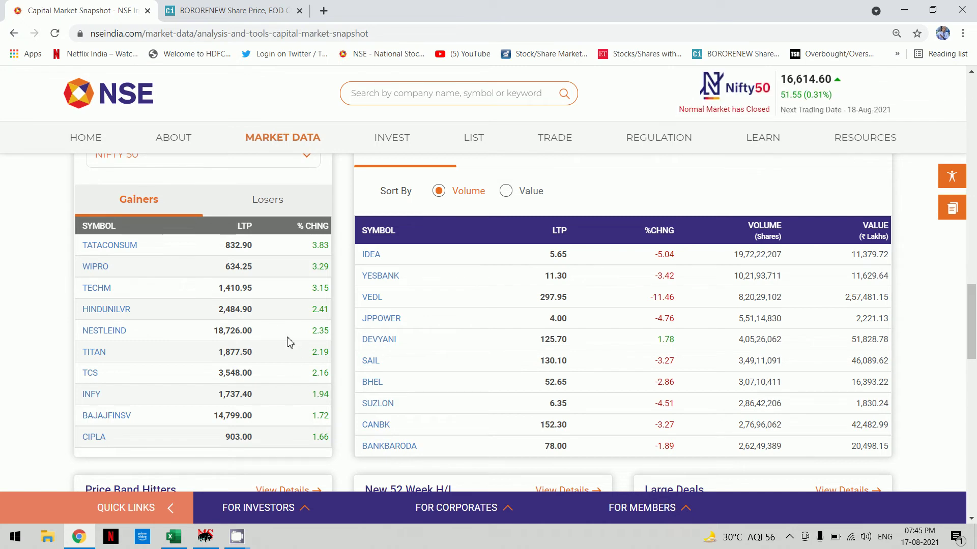
click(270, 209)
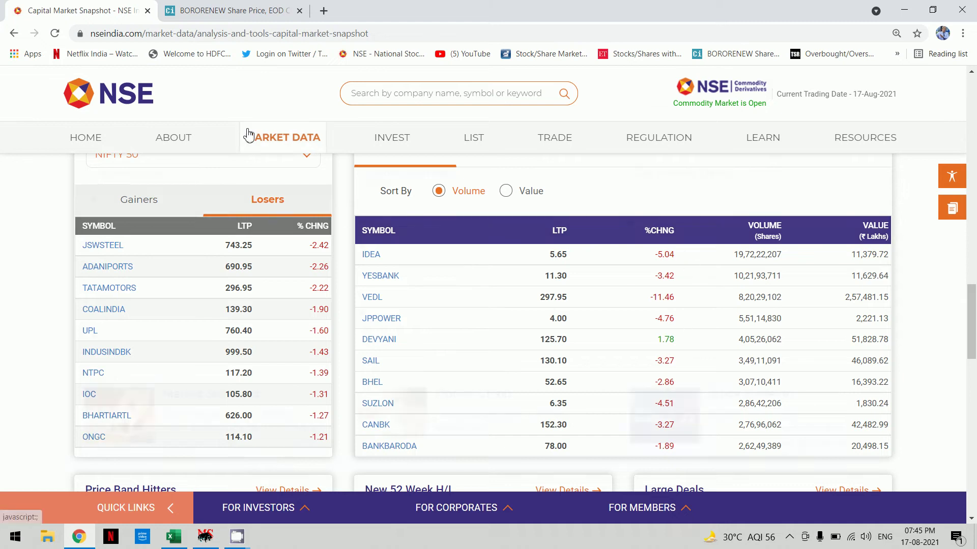
Switch to Chartink, search for "vedl" and open the Vedanta Limited stock chart.
click(227, 10)
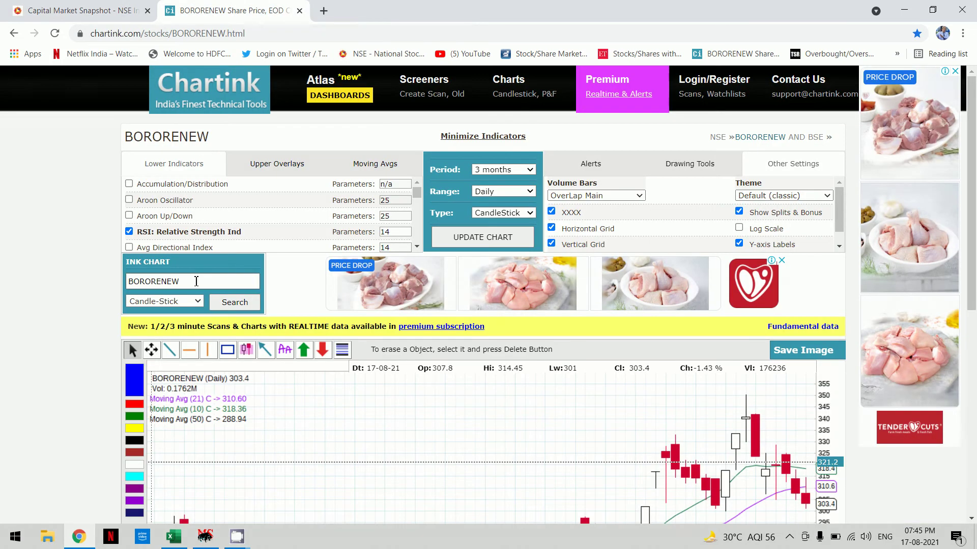
click(196, 281)
text(vedl)
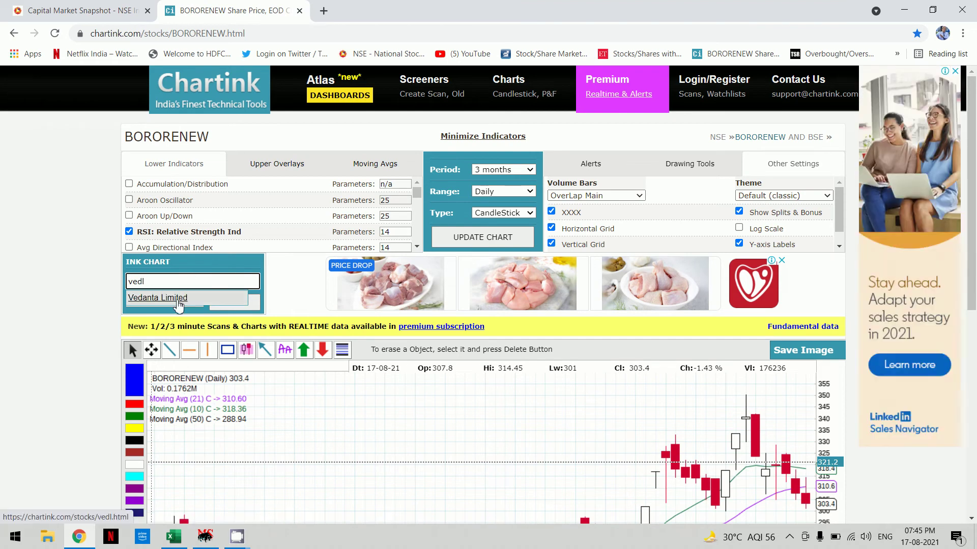
click(173, 300)
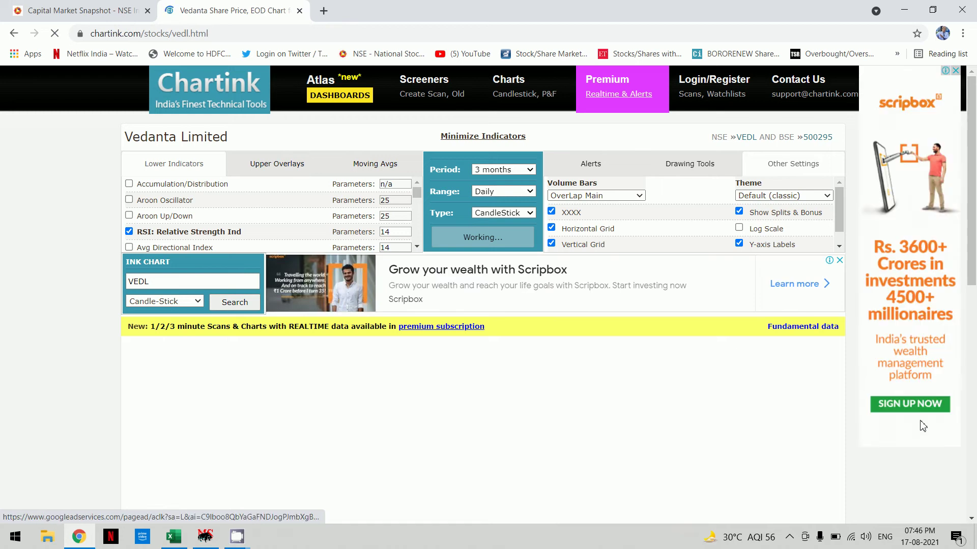
click(971, 520)
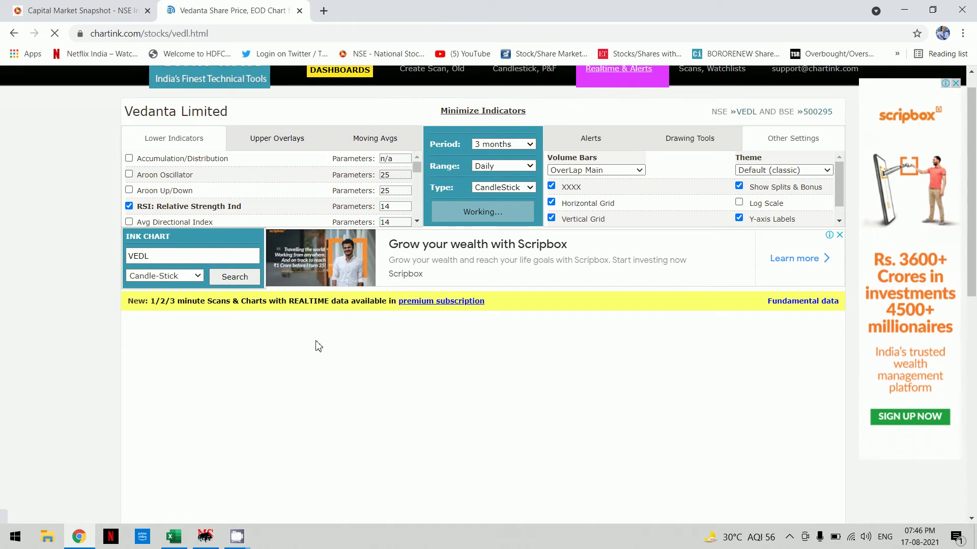
click(177, 257)
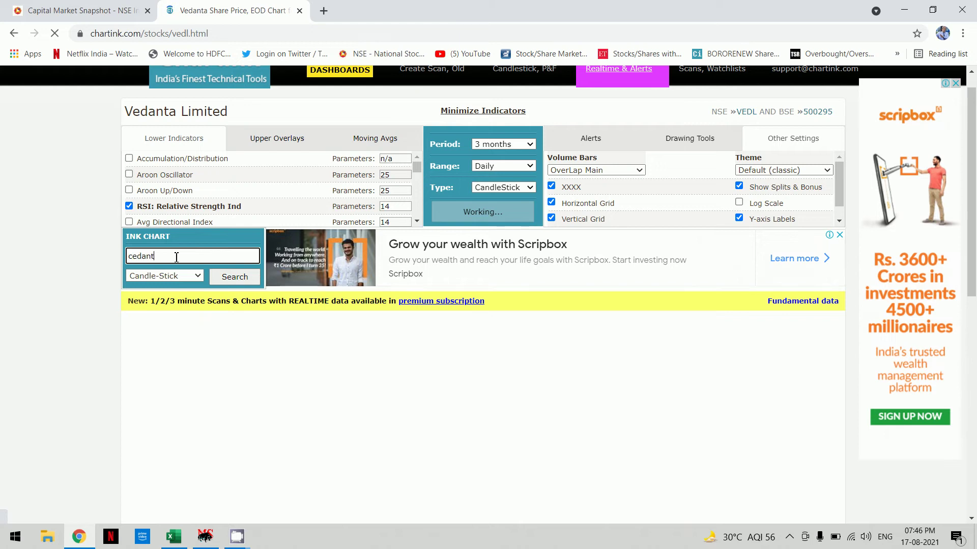
key(BackSpace)
key(BackSpace)
key(BackSpace)
key(BackSpace)
key(BackSpace)
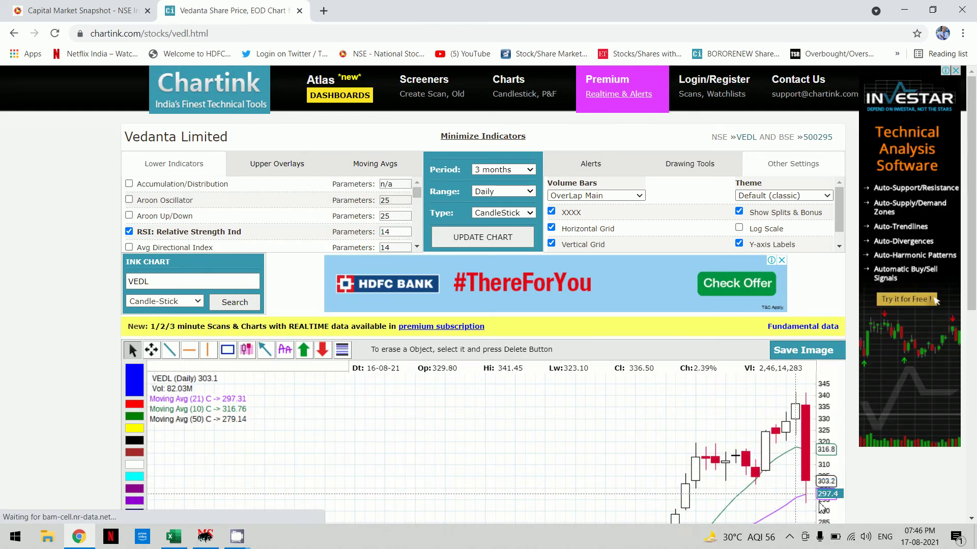
Examine Vedanta's daily candlestick chart with its moving averages, volume and RSI.
click(971, 519)
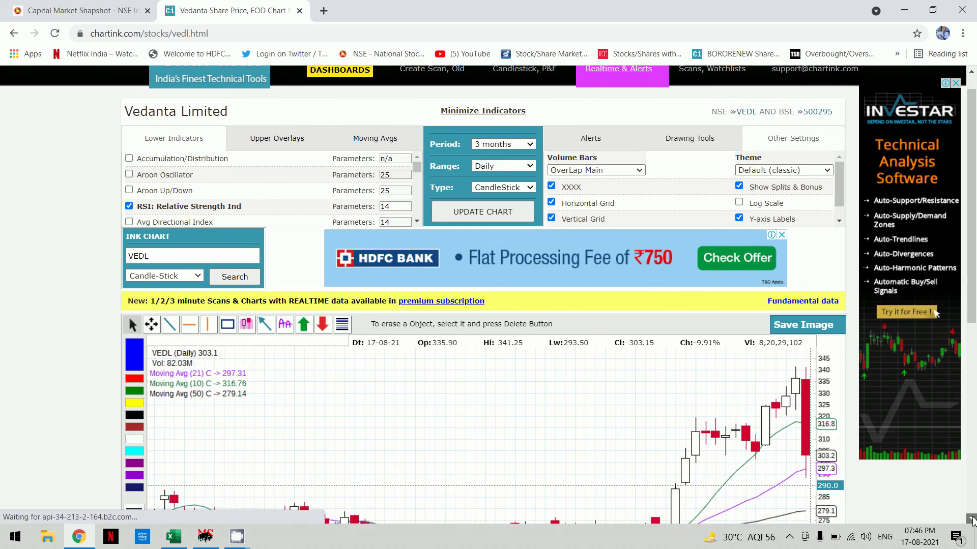
click(972, 519)
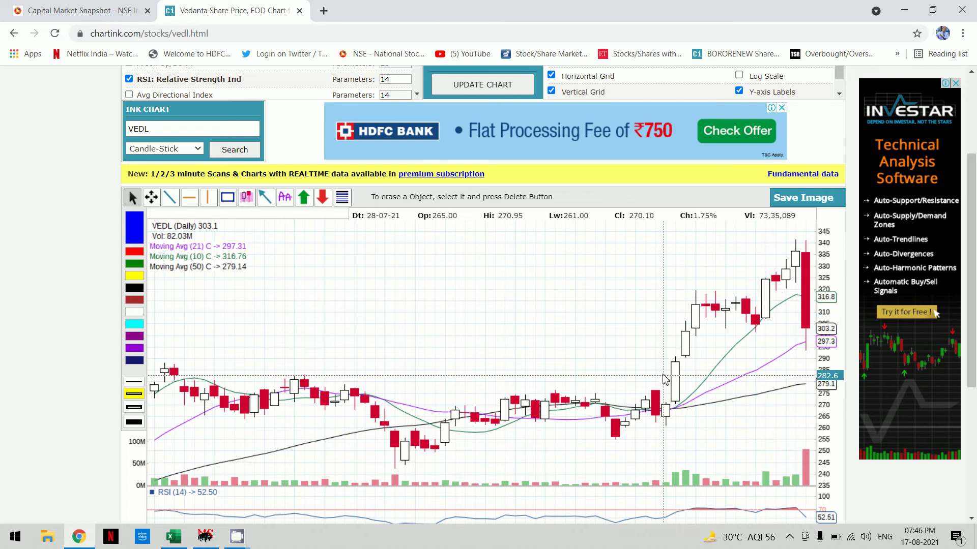
Return to the NSE Market Snapshot and sort the Main Board most active securities by value.
click(81, 11)
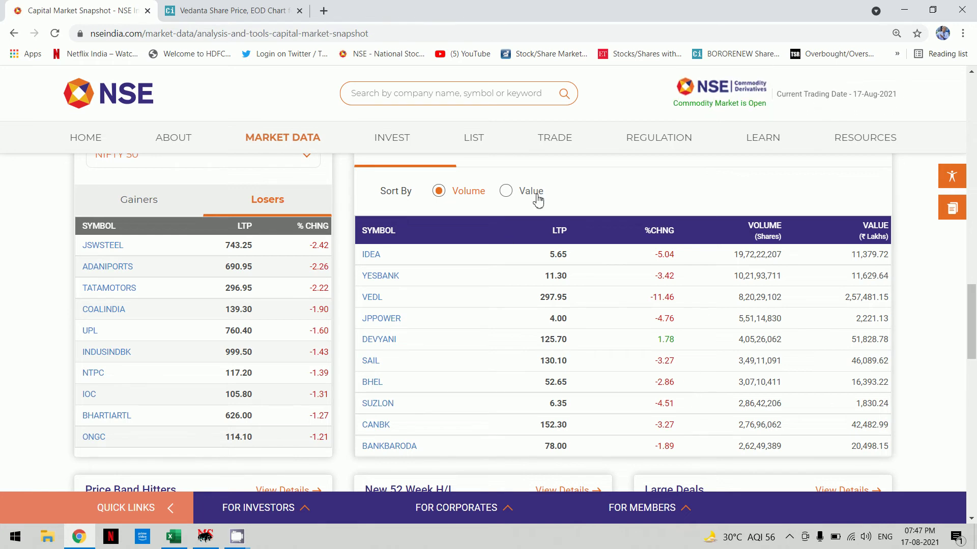
click(510, 195)
click(439, 192)
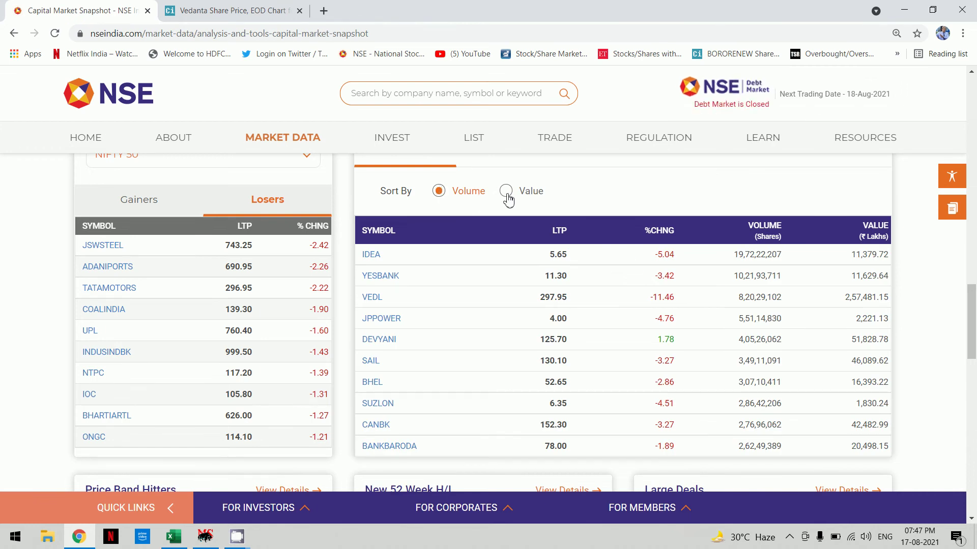
click(506, 192)
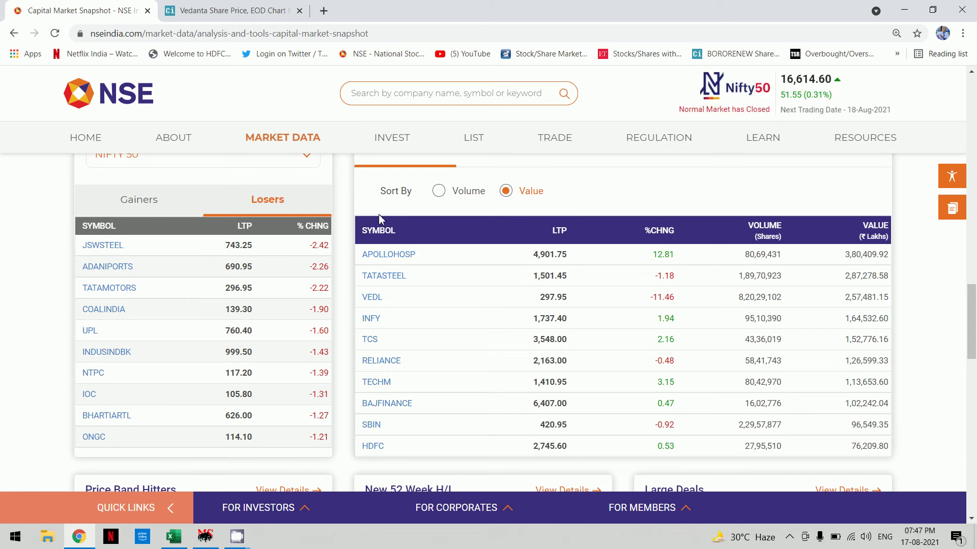
Switch to Chartink, search for "apollo" and bring up the Apollo Hospitals Enterprise daily candlestick chart.
click(248, 11)
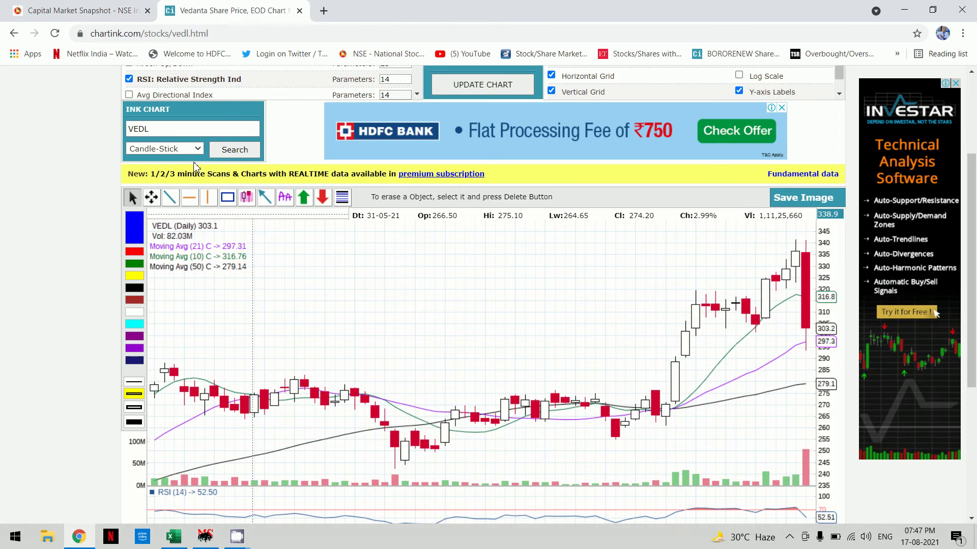
click(170, 129)
text(a)
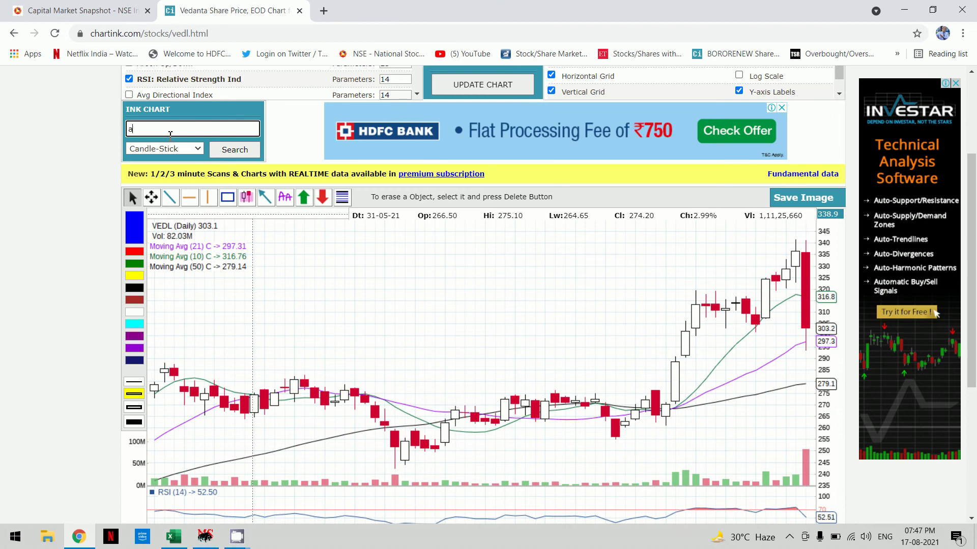
text(pollo)
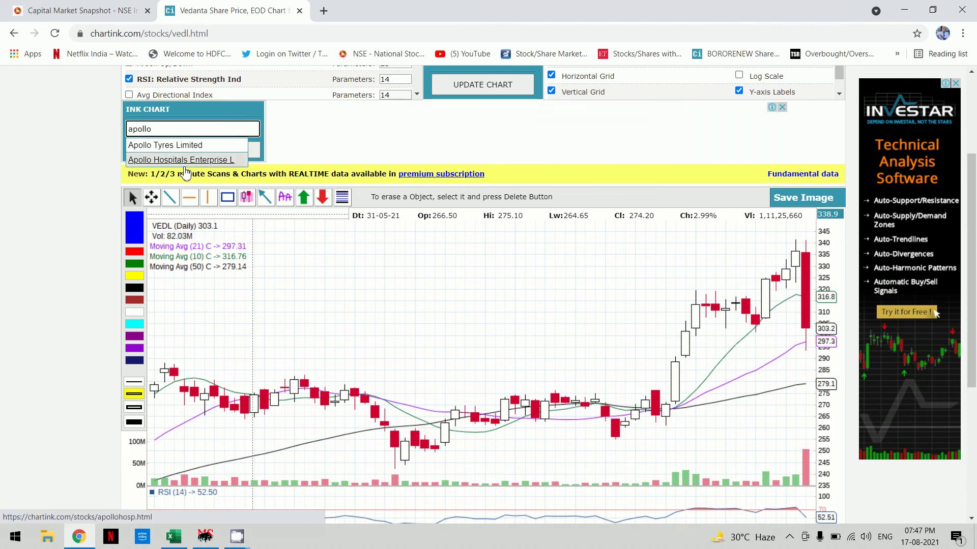
click(196, 161)
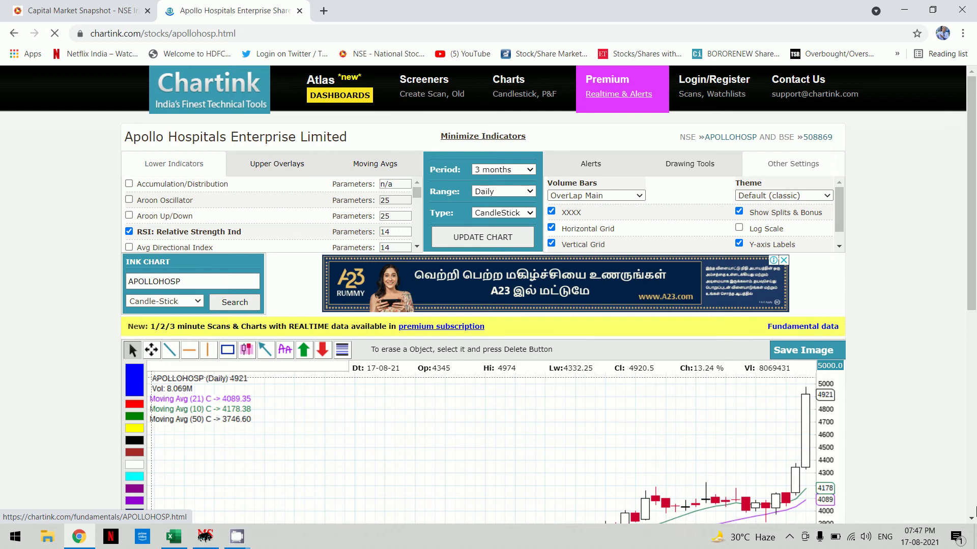
click(972, 519)
scroll(973, 524, down, 3)
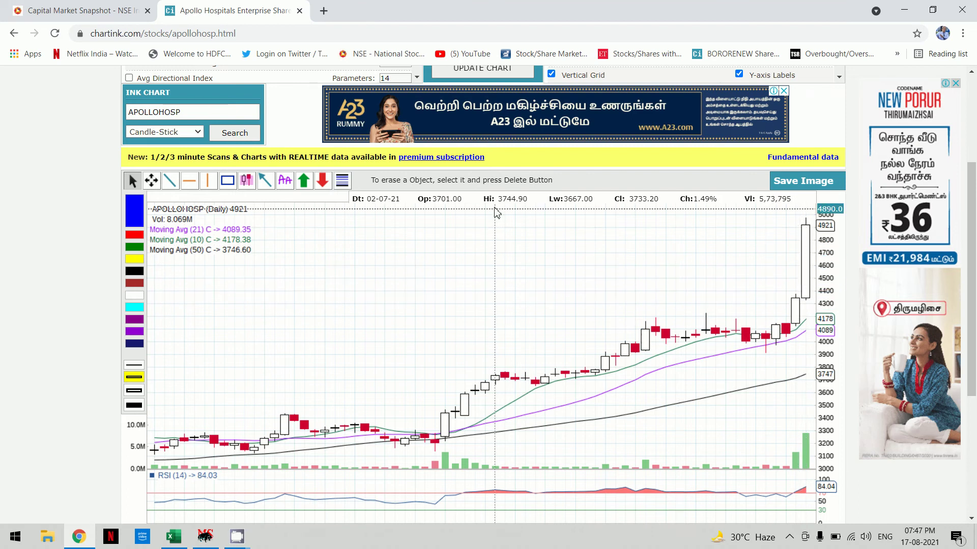
Return to the NSE Market Snapshot and display the full Price Spurts list of securities.
click(112, 11)
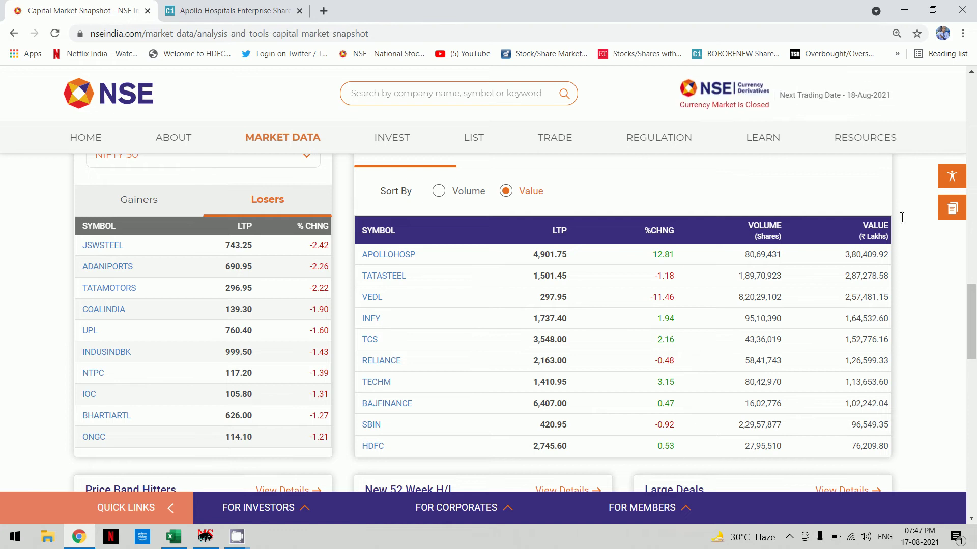
click(972, 74)
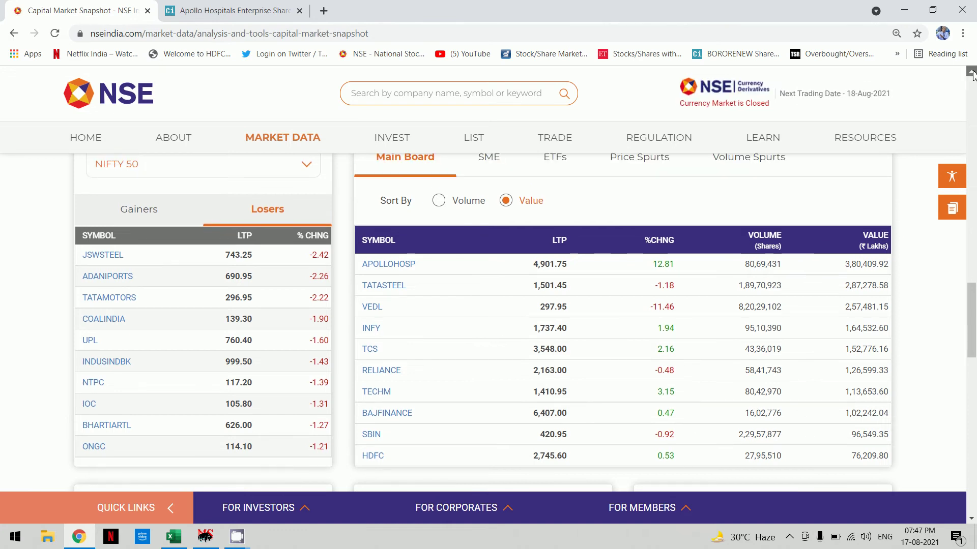
click(972, 520)
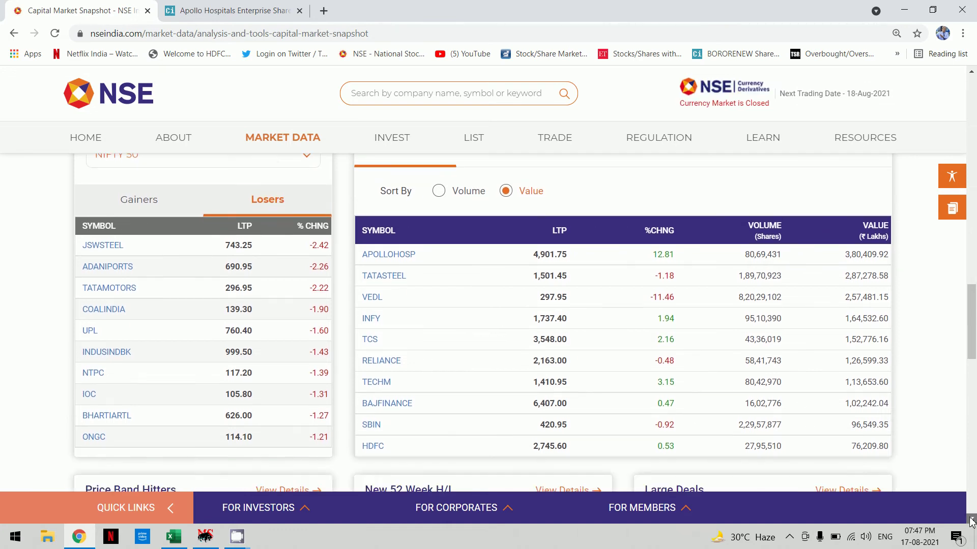
click(973, 519)
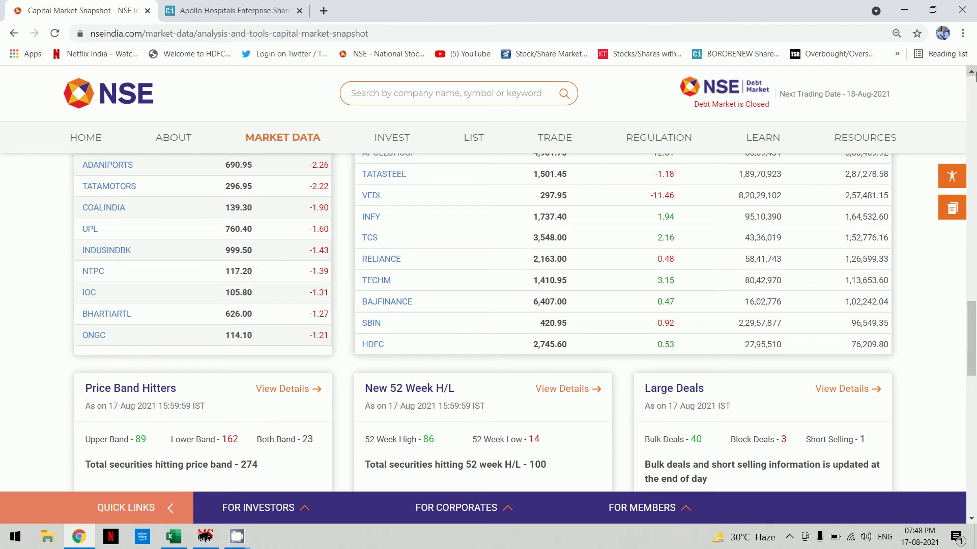
click(972, 74)
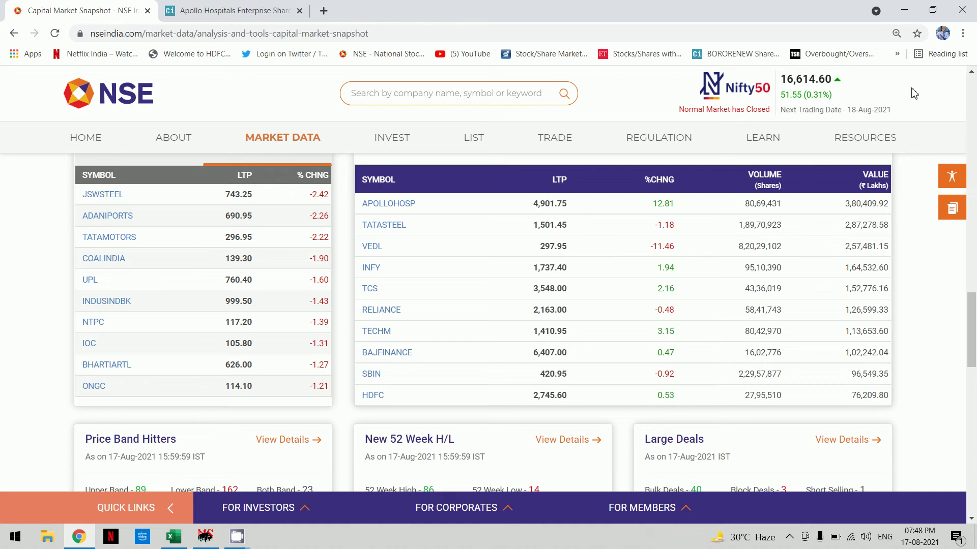
scroll(751, 191, up, 2)
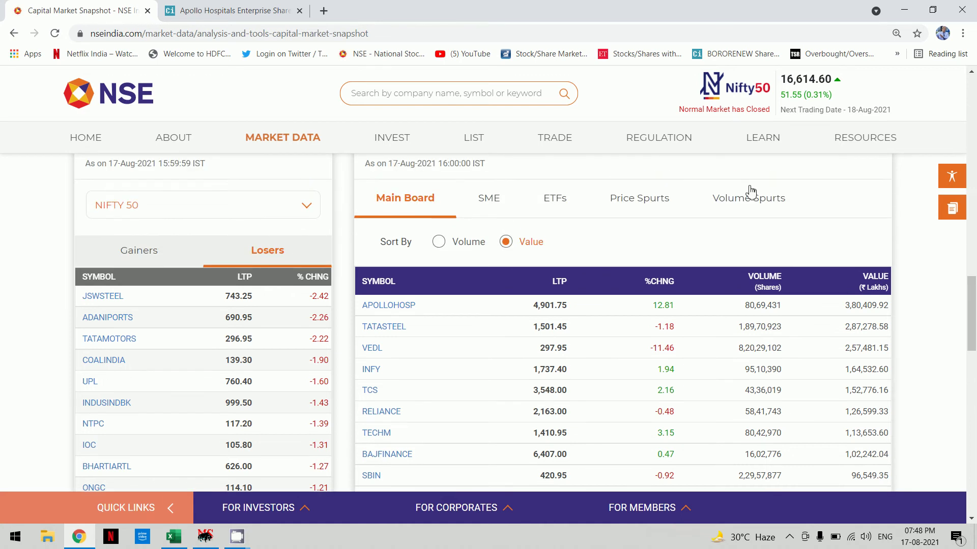
click(650, 201)
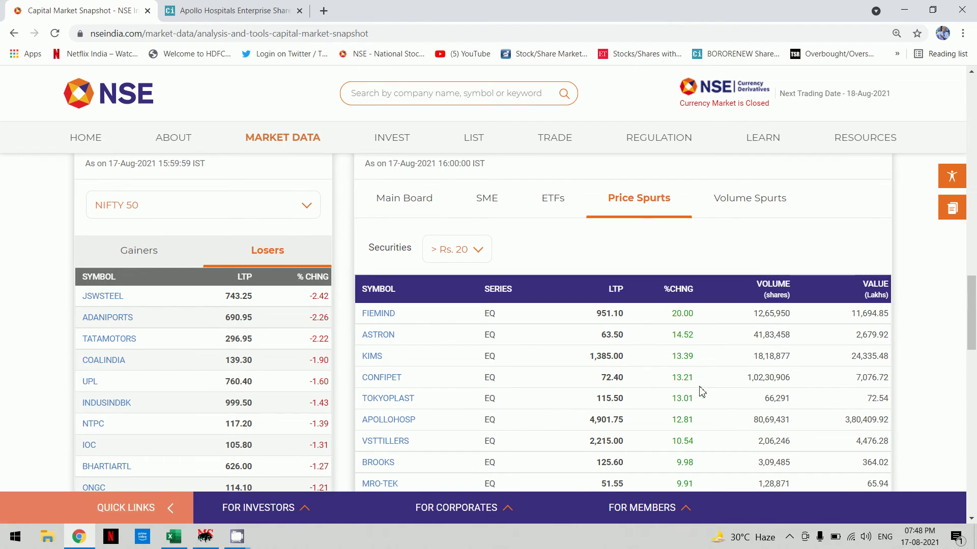
scroll(457, 278, down, 2)
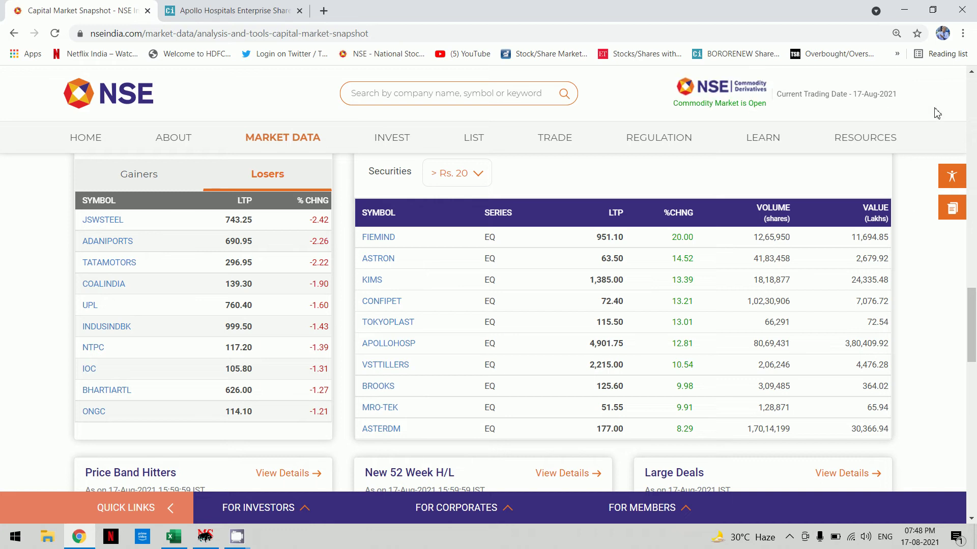
Display the Volume Spurts list among the most active securities in the Market Snapshot.
click(971, 72)
click(972, 72)
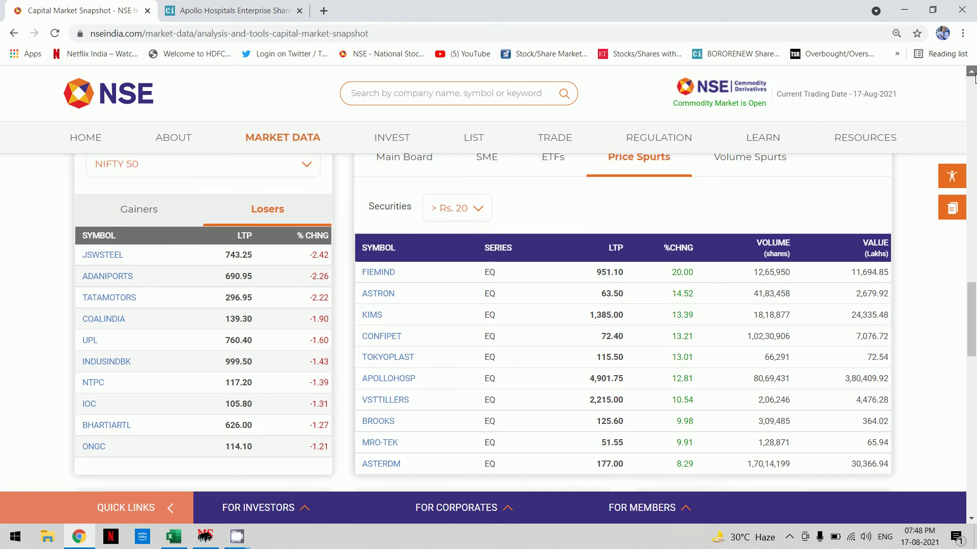
click(971, 72)
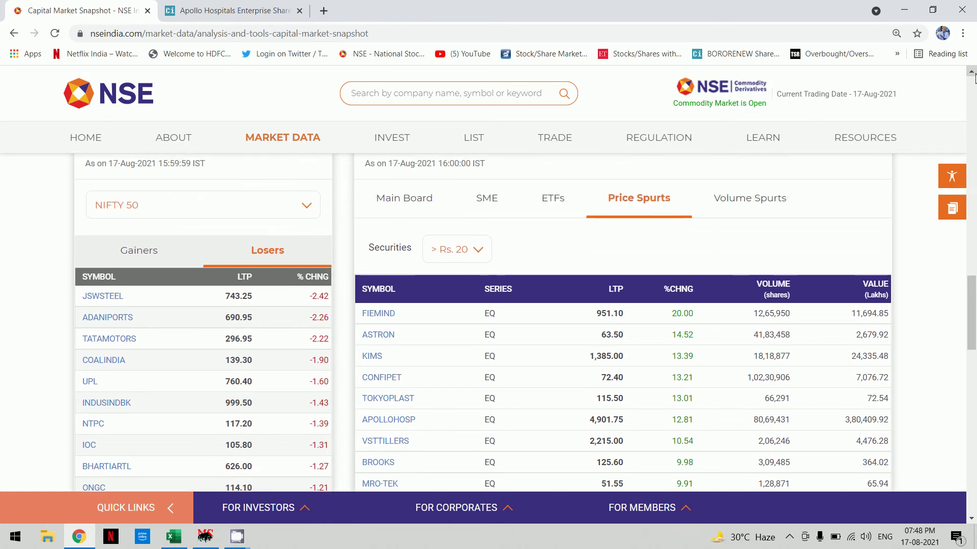
click(768, 206)
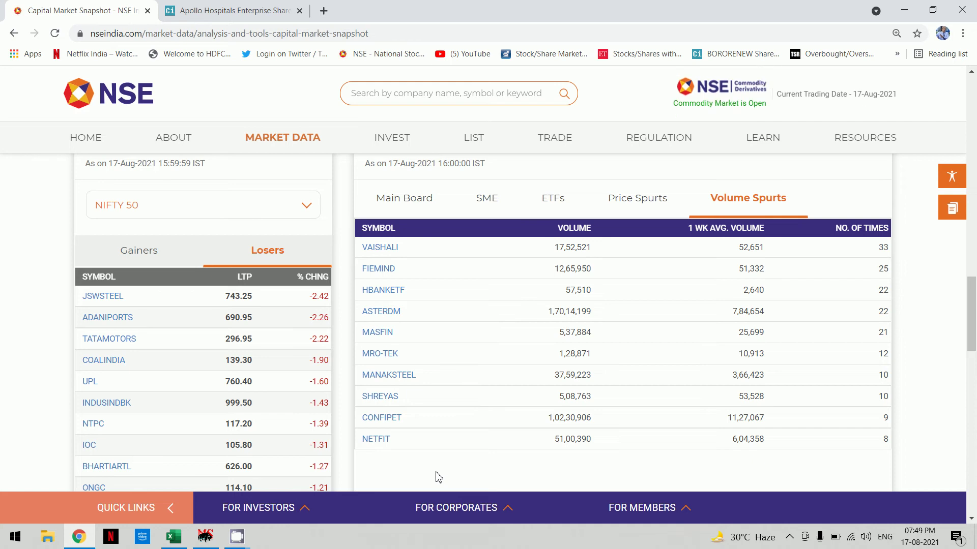
Open NSE's Market Watch Indices page and bring up the Sectoral Indices section of the table.
mouse_move(288, 135)
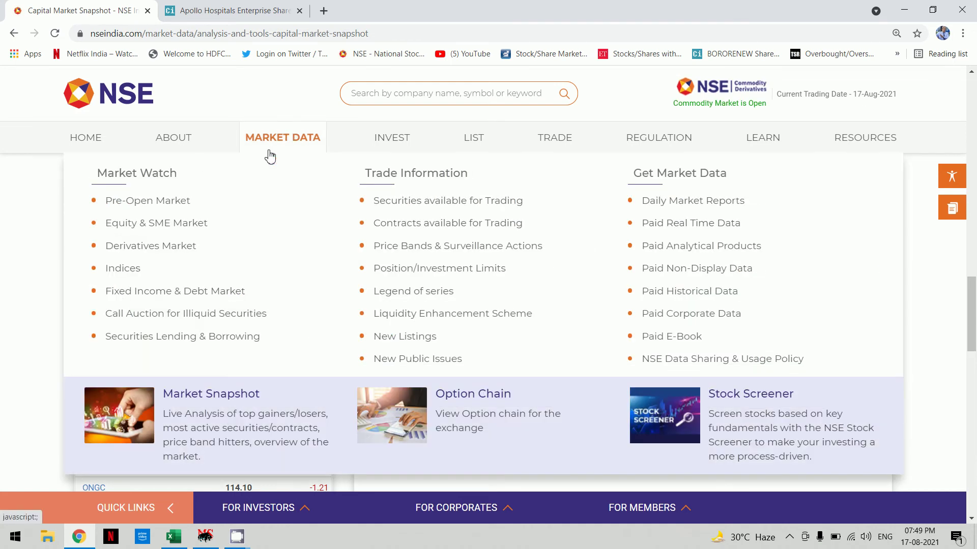
click(144, 277)
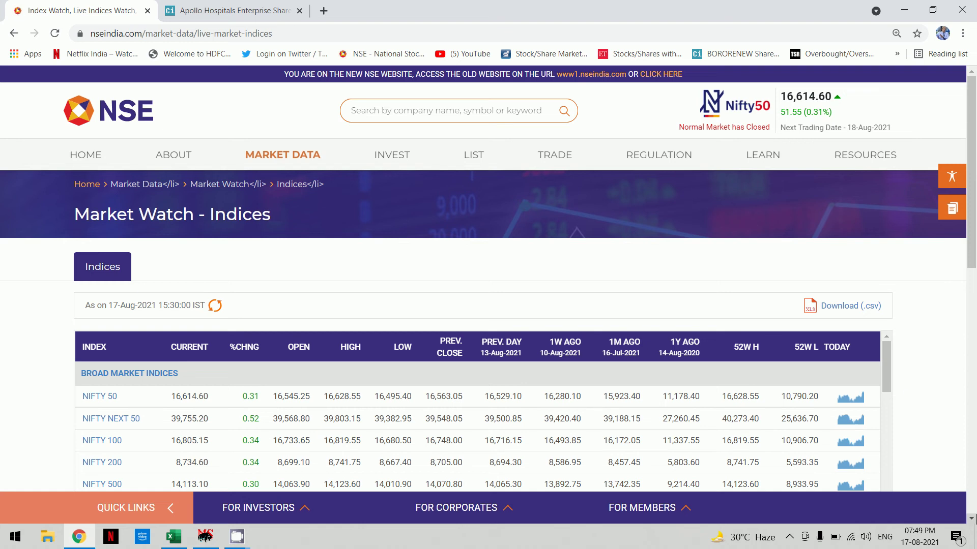
click(971, 518)
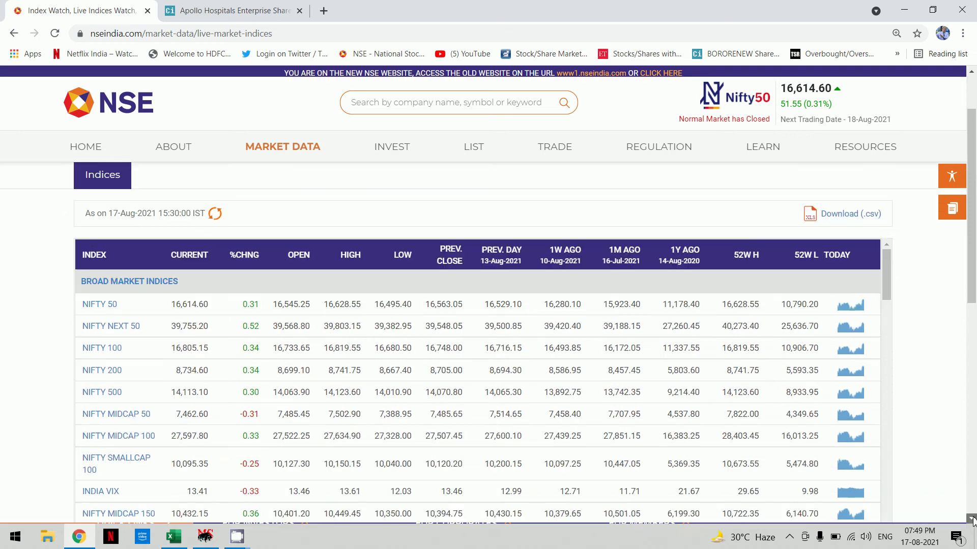
scroll(972, 519, down, 4)
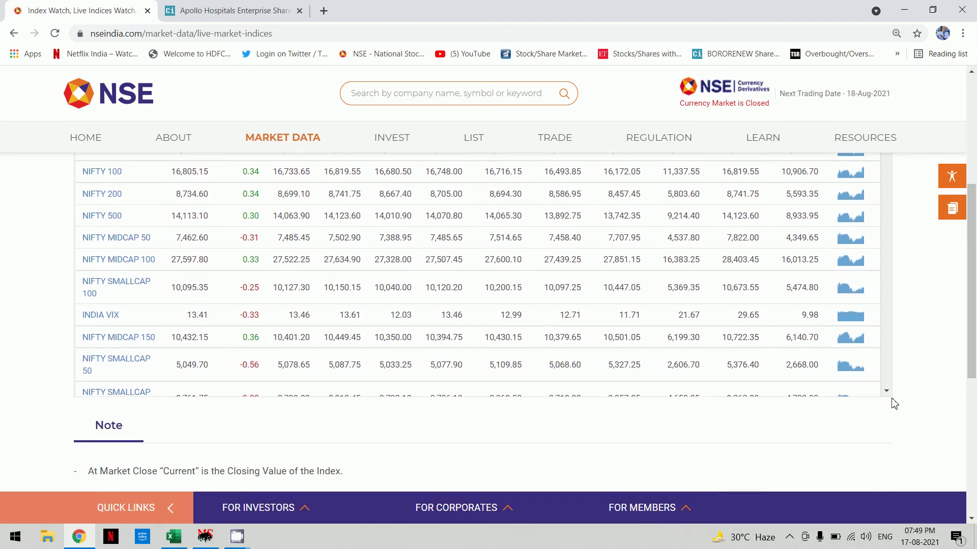
click(886, 392)
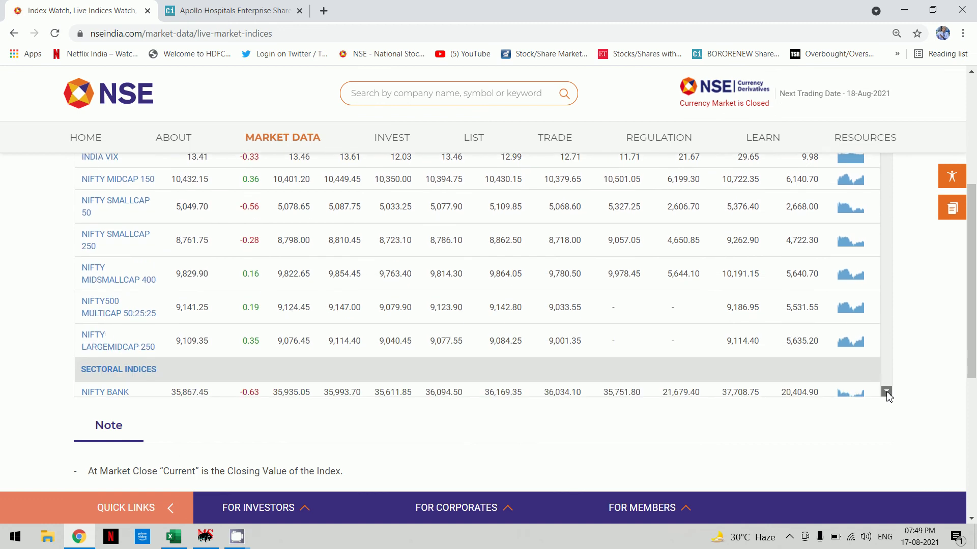
click(887, 392)
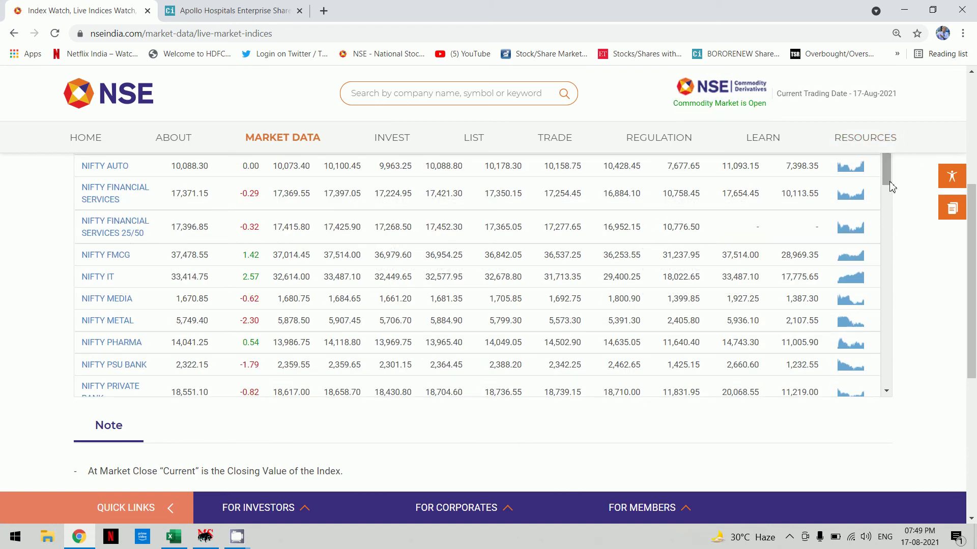
Examine the percentage changes of the sectoral indices from Nifty Bank through Nifty Oil & Gas.
scroll(505, 218, up, 1)
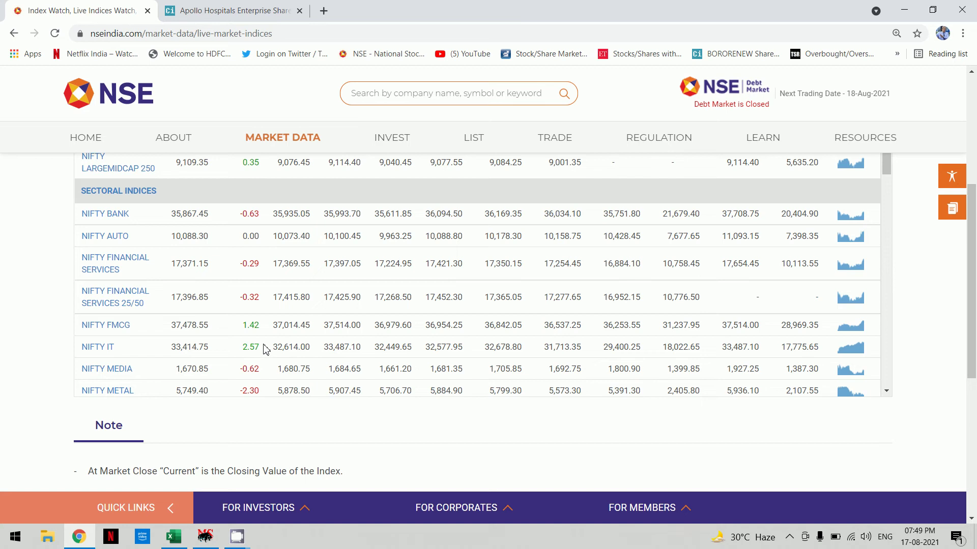
click(886, 392)
scroll(887, 394, down, 3)
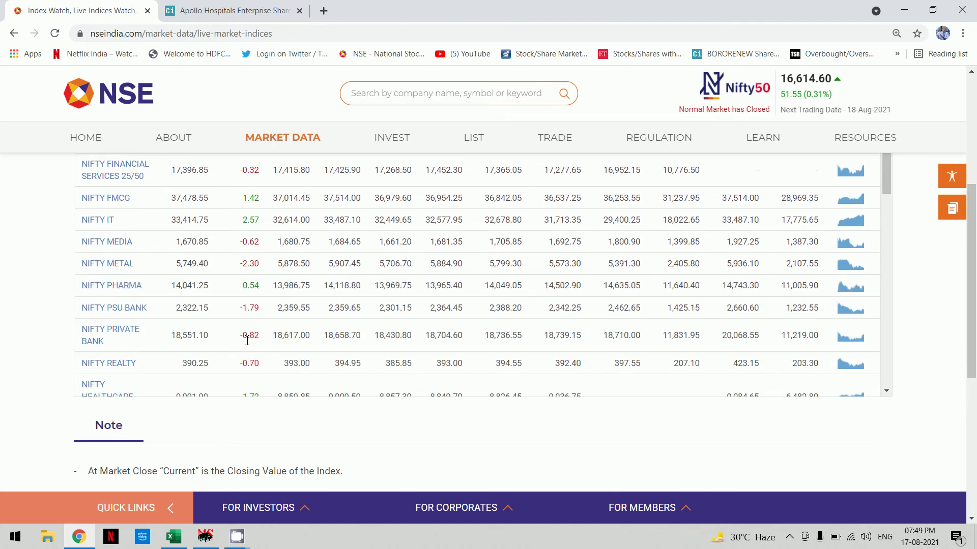
click(886, 391)
scroll(886, 392, down, 2)
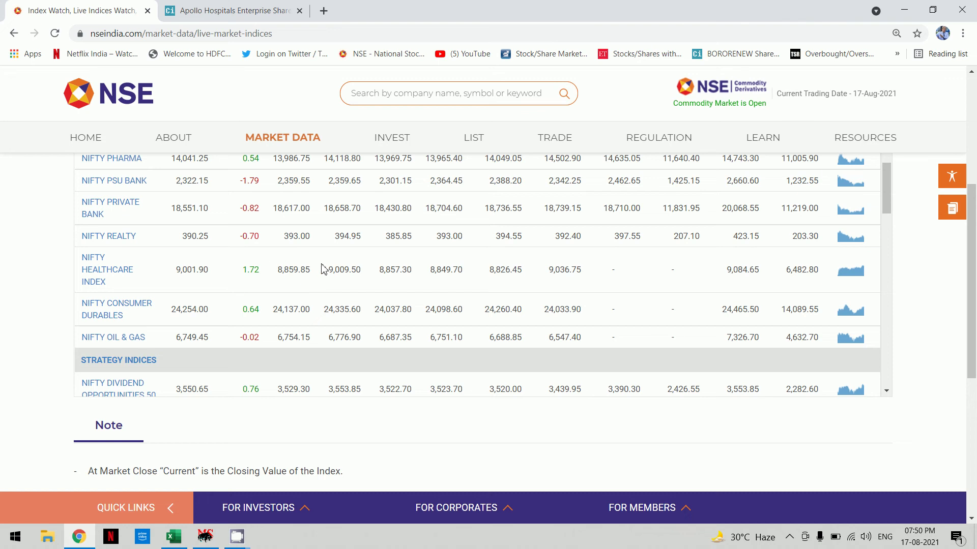
click(886, 392)
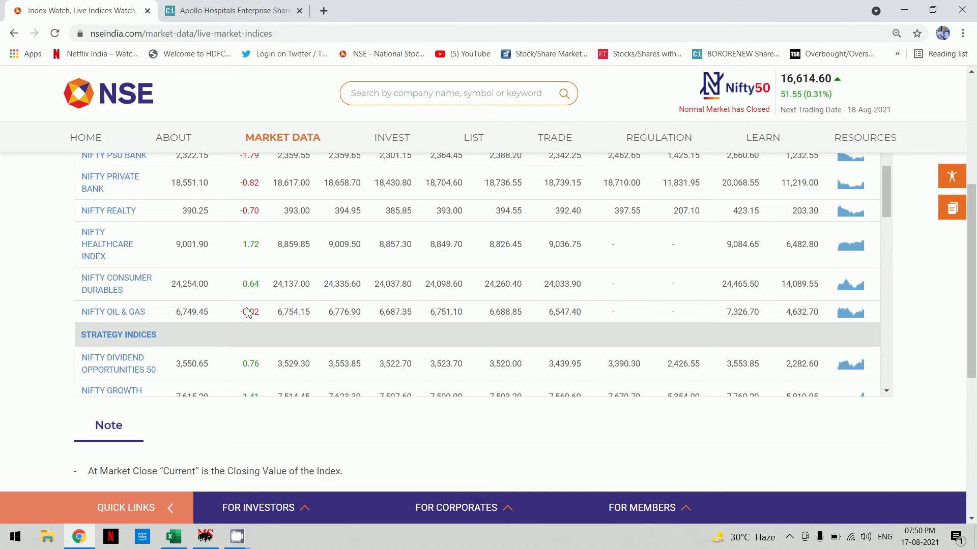
Switch to the ppnew2 workbook in Excel and review cells A147, B147 and G147 of the 17.8.21 row on the 2021 sheet.
click(174, 537)
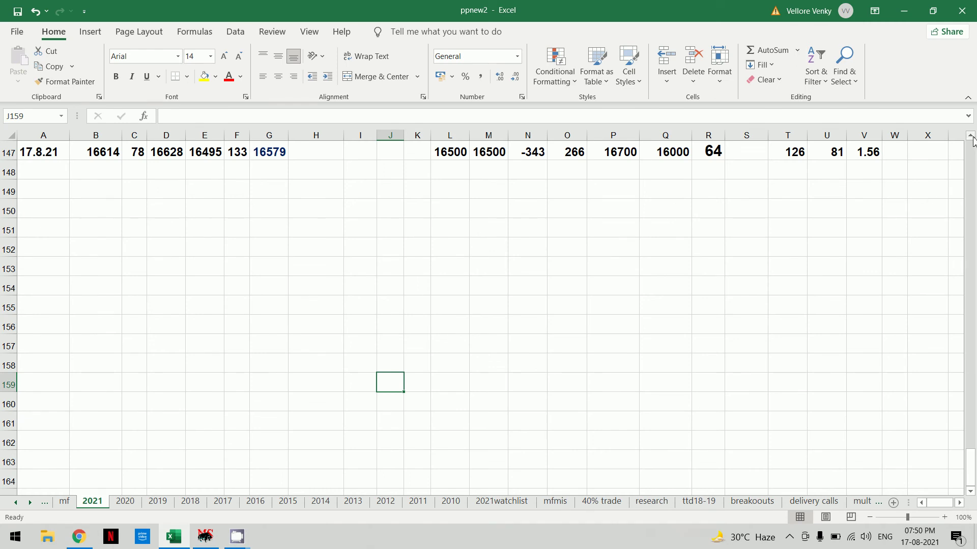
scroll(973, 141, up, 5)
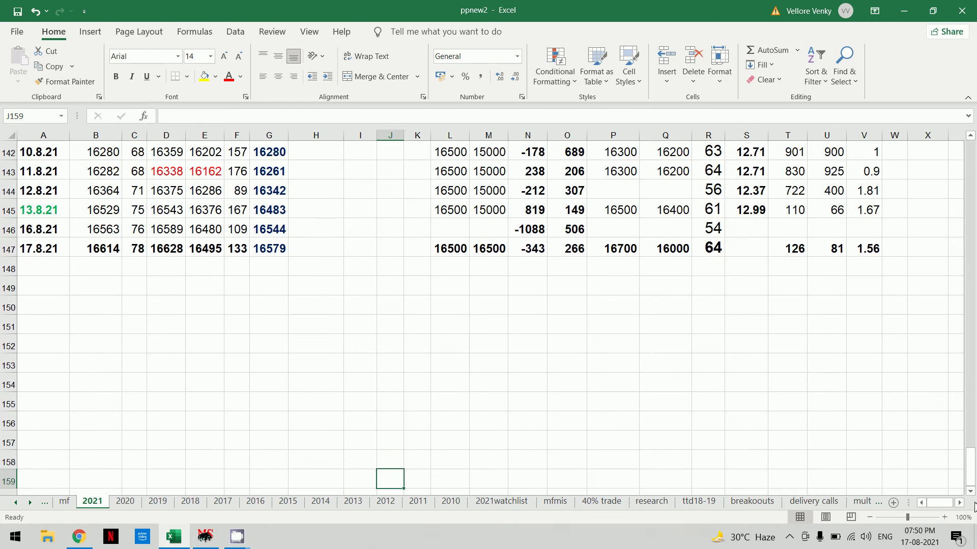
scroll(972, 494, down, 5)
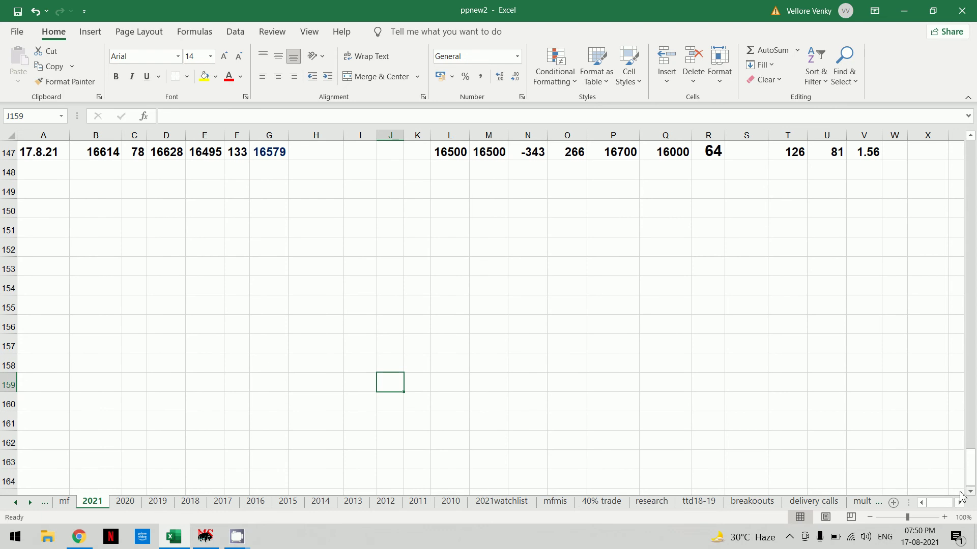
click(40, 157)
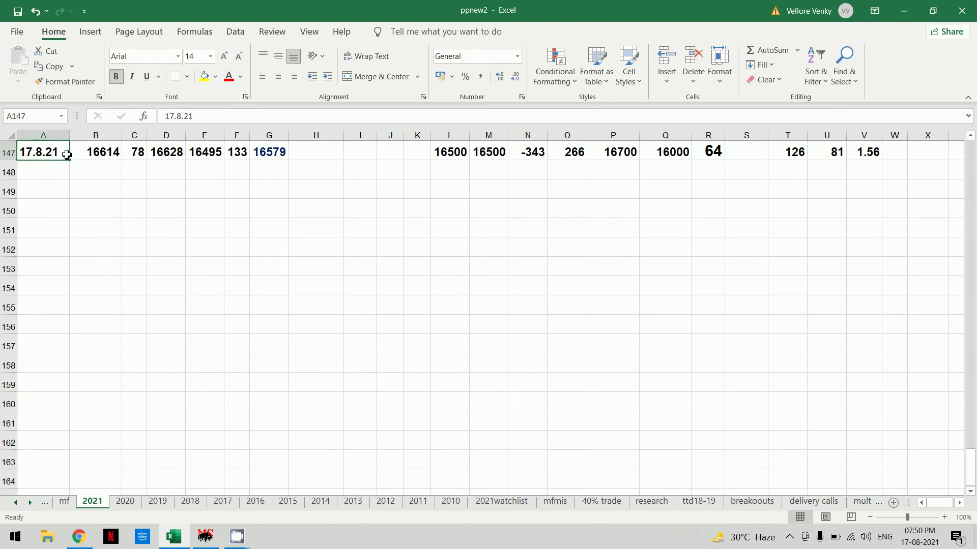
click(84, 152)
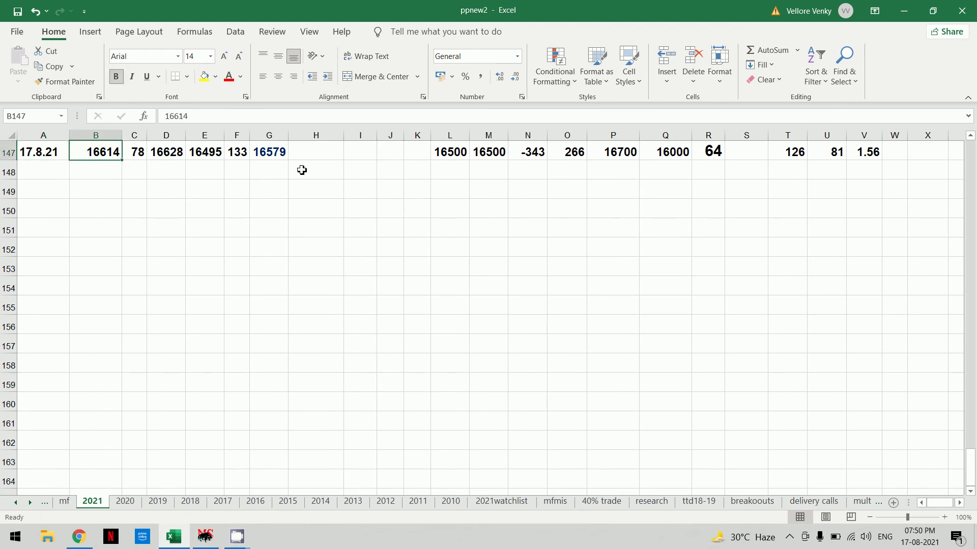
click(276, 155)
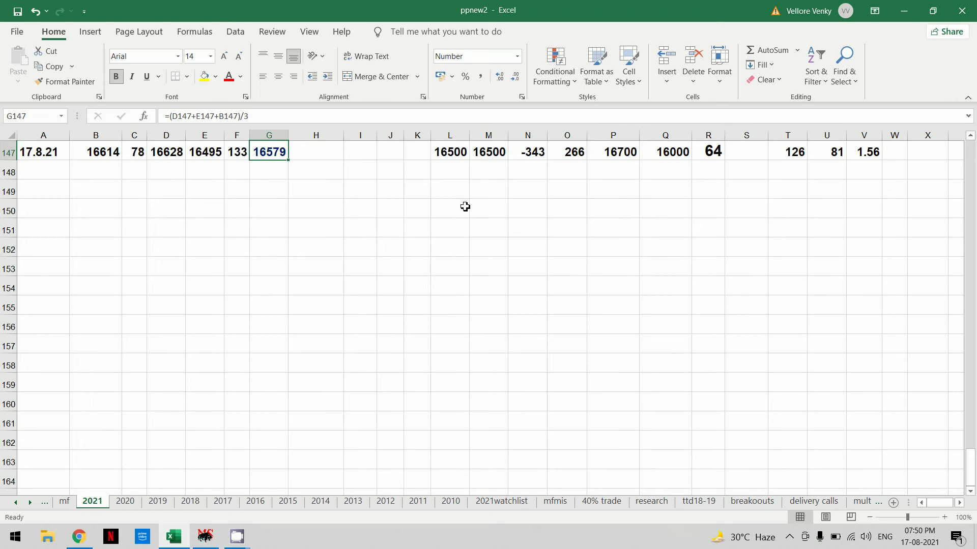
Inspect the 17.8.21 entries in cells L147 and M147.
click(448, 182)
click(457, 152)
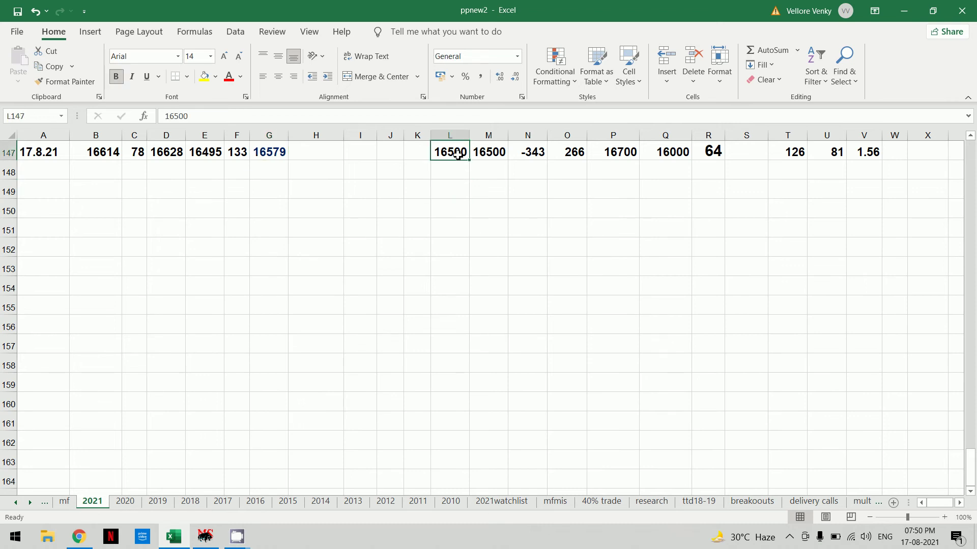
click(497, 153)
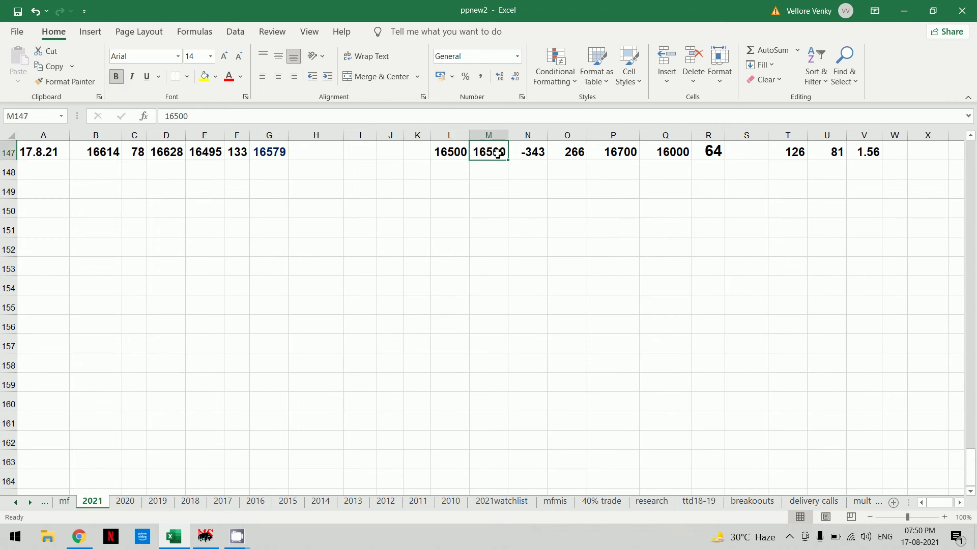
click(394, 261)
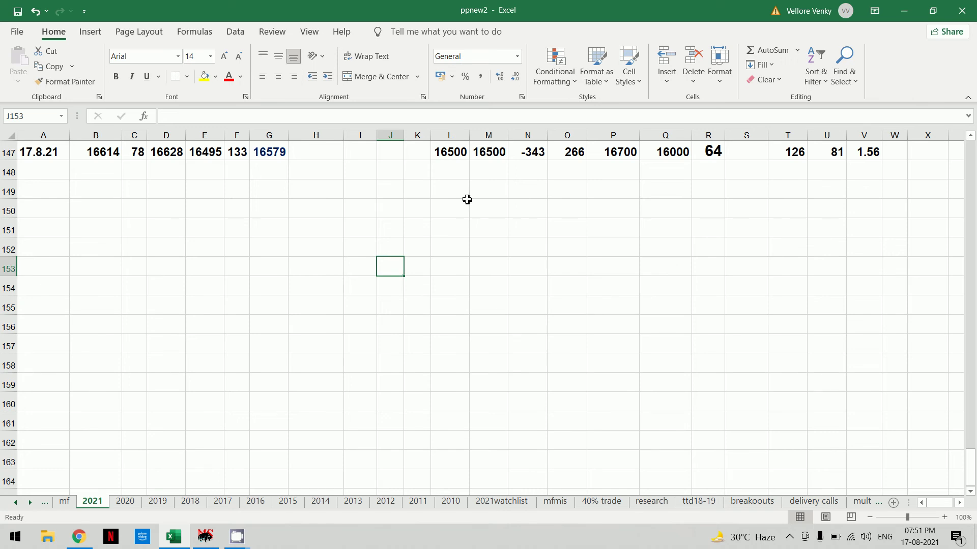
click(461, 157)
click(480, 155)
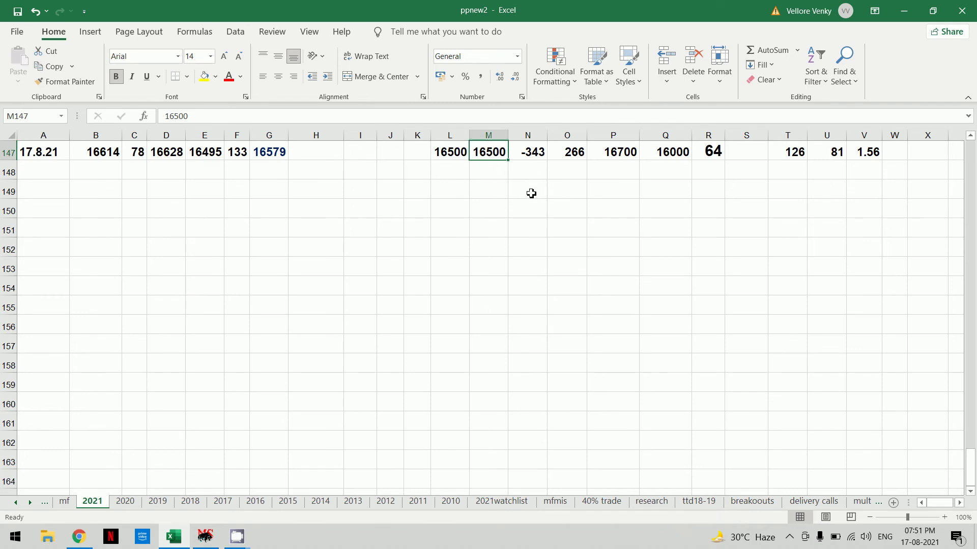
Go through the 17.8.21 figures in cells N147, O147 and P147.
click(534, 153)
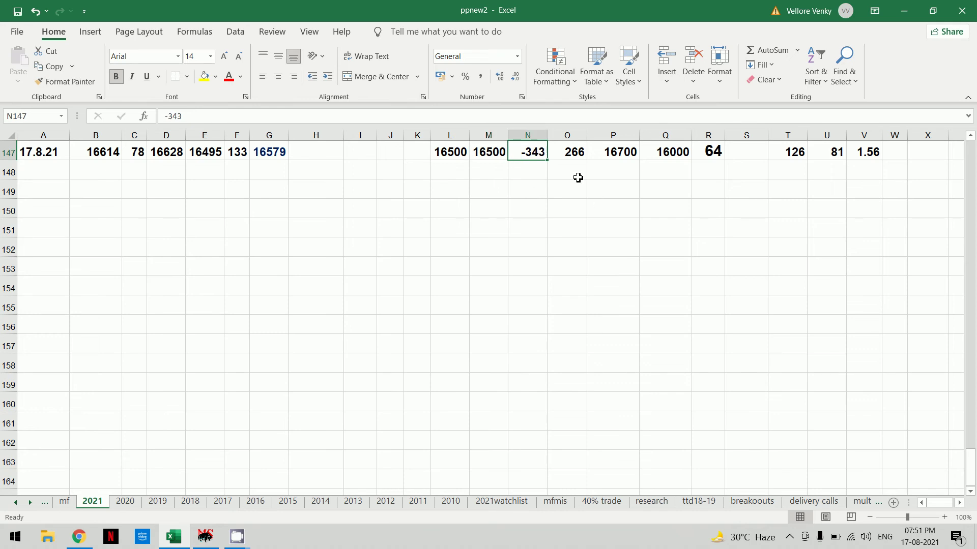
click(566, 164)
click(564, 157)
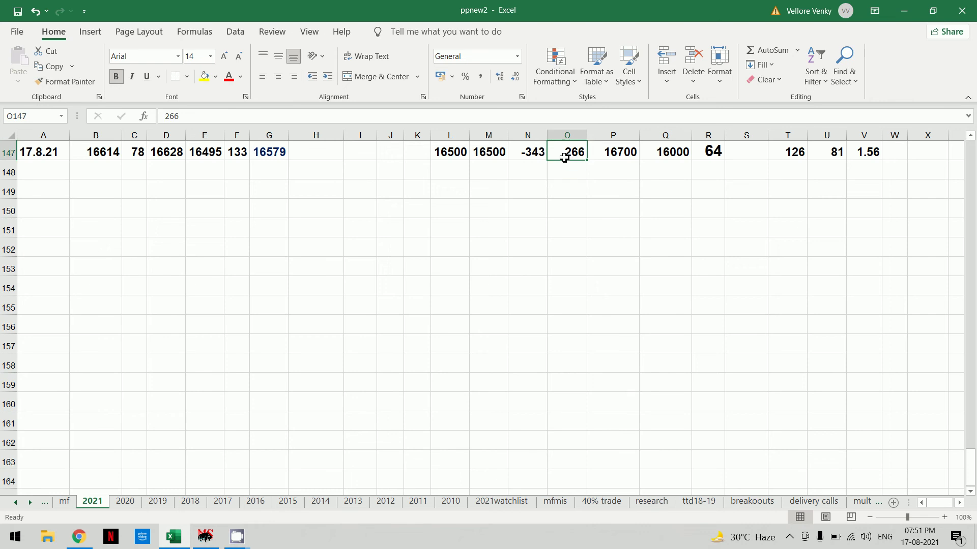
key(Right)
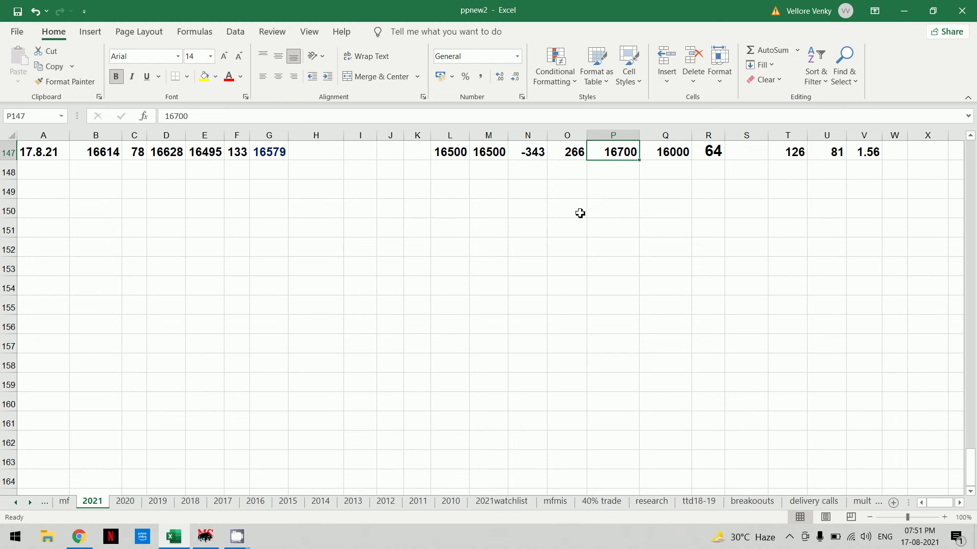
Compare the 17.8.21 levels in columns P and Q with those in the 13.8.21 row.
key(Up)
key(Up)
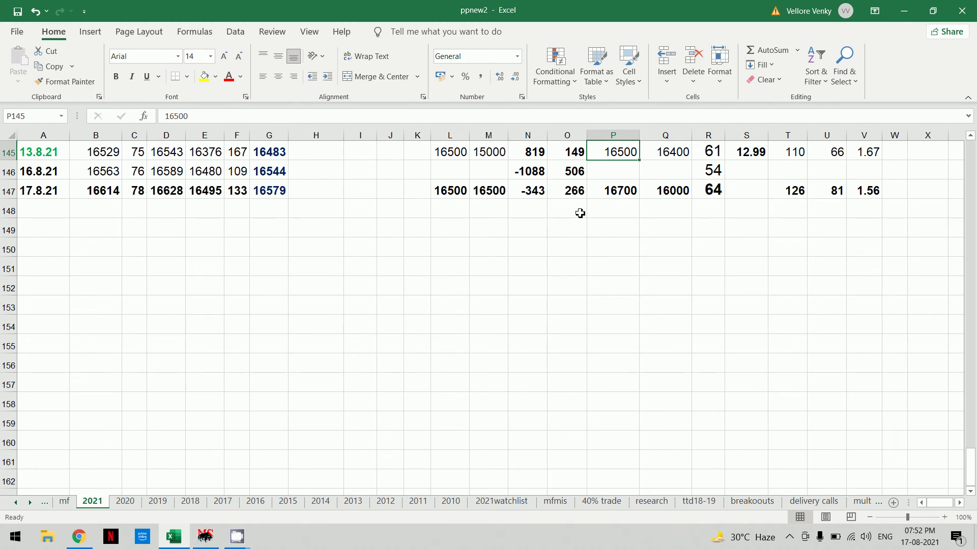
key(Right)
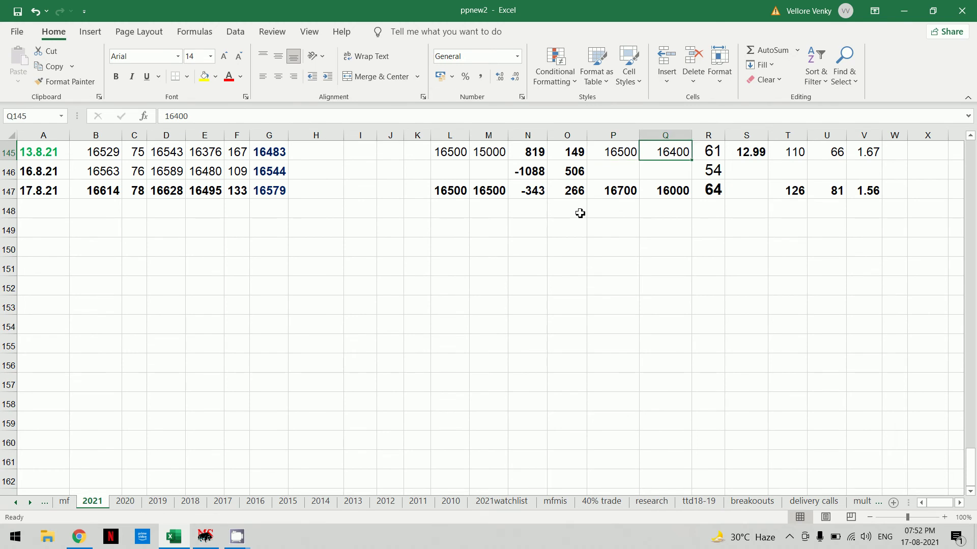
key(Left)
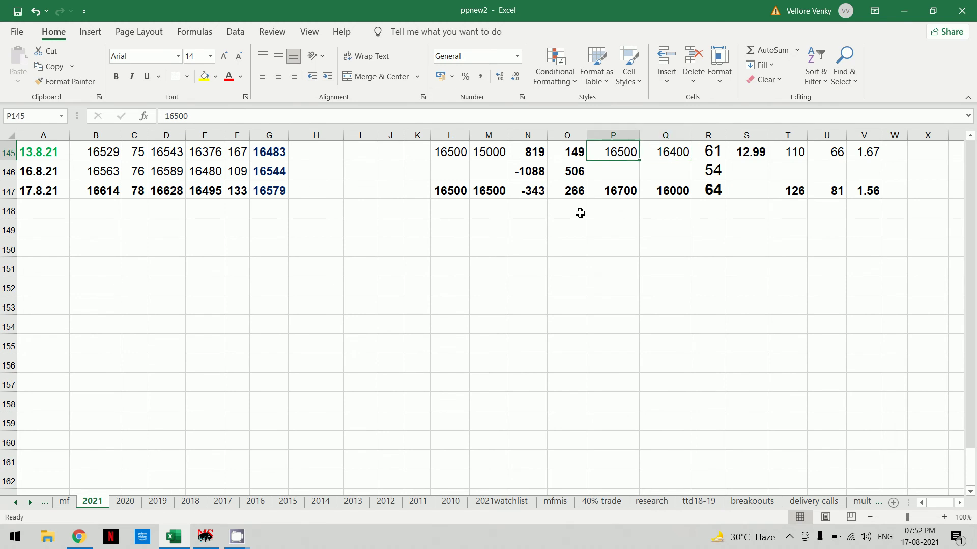
key(Down)
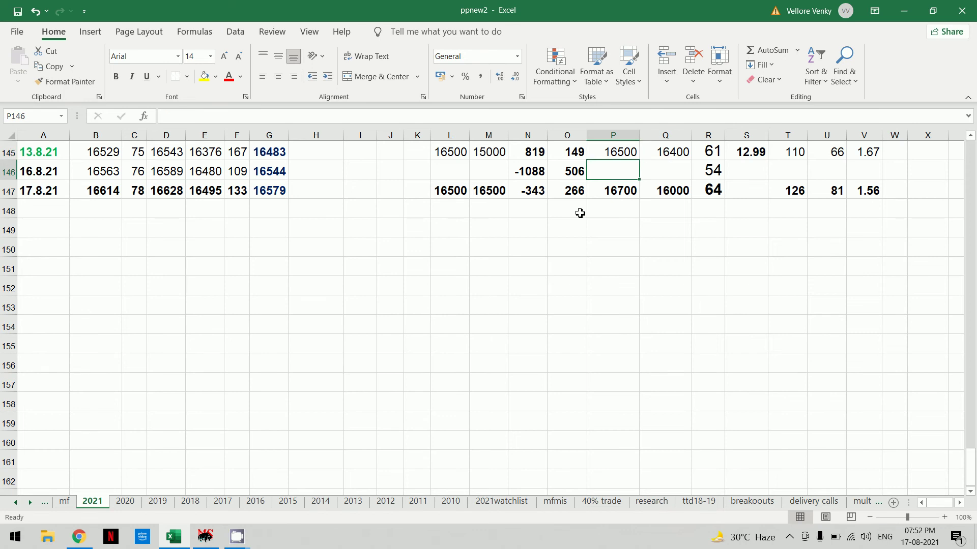
key(Down)
key(Down)
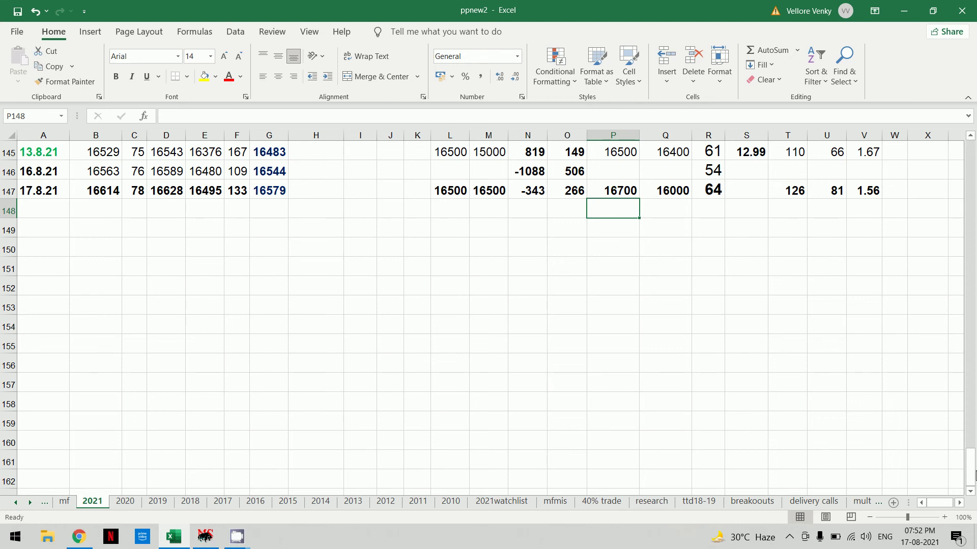
Review the 17.8.21 figures in cells P147, Q147 and R147.
drag(974, 476, 974, 478)
click(852, 322)
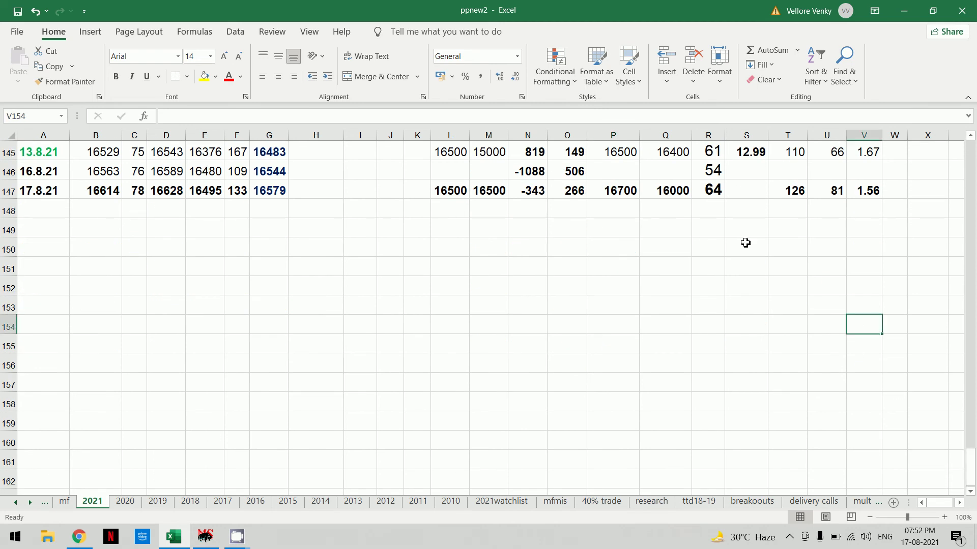
click(625, 192)
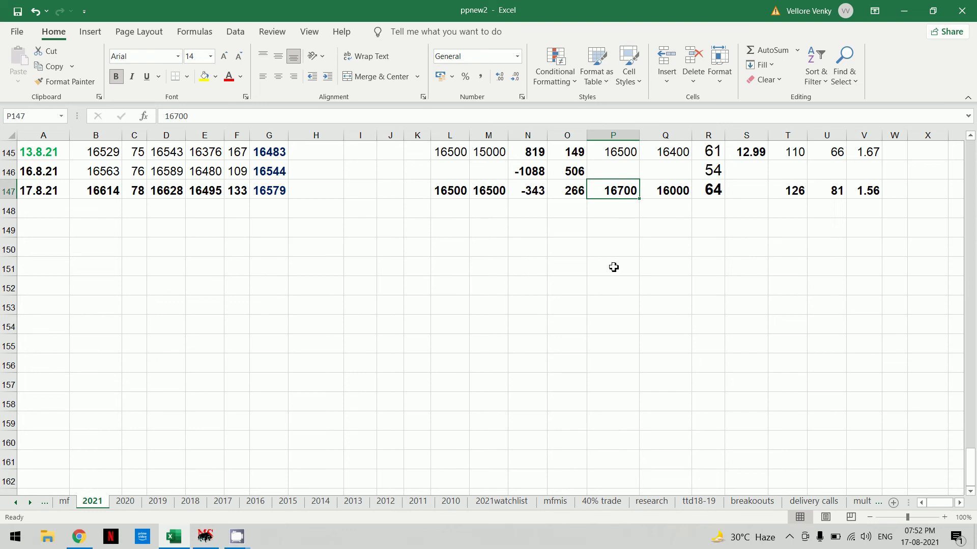
click(680, 190)
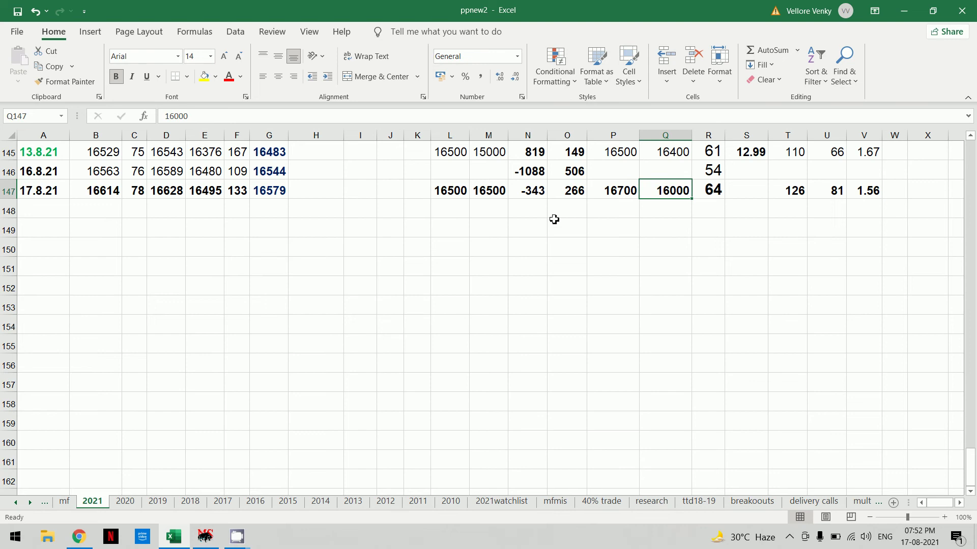
click(711, 184)
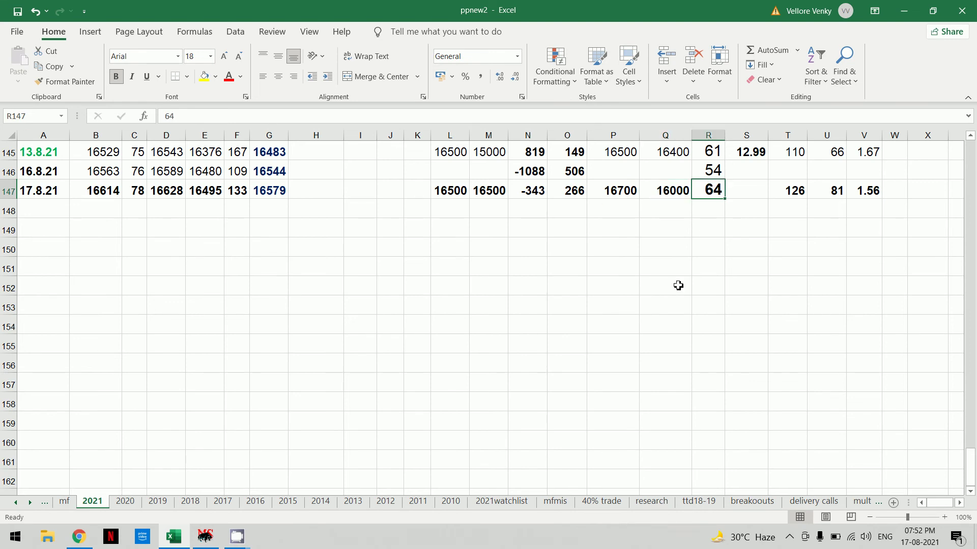
Switch to Chrome and open the Market Snapshot page on the NSE site to look up cell S147's missing value.
click(752, 196)
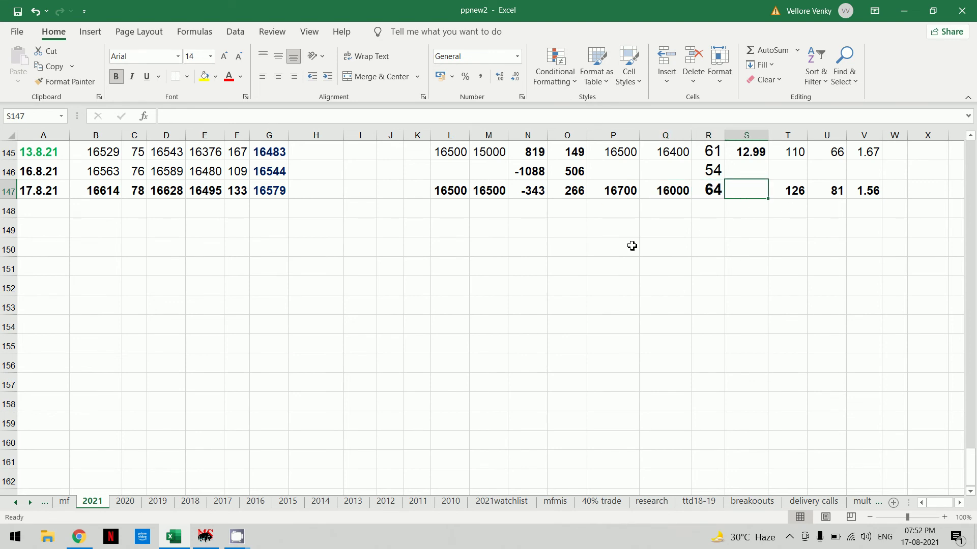
click(79, 537)
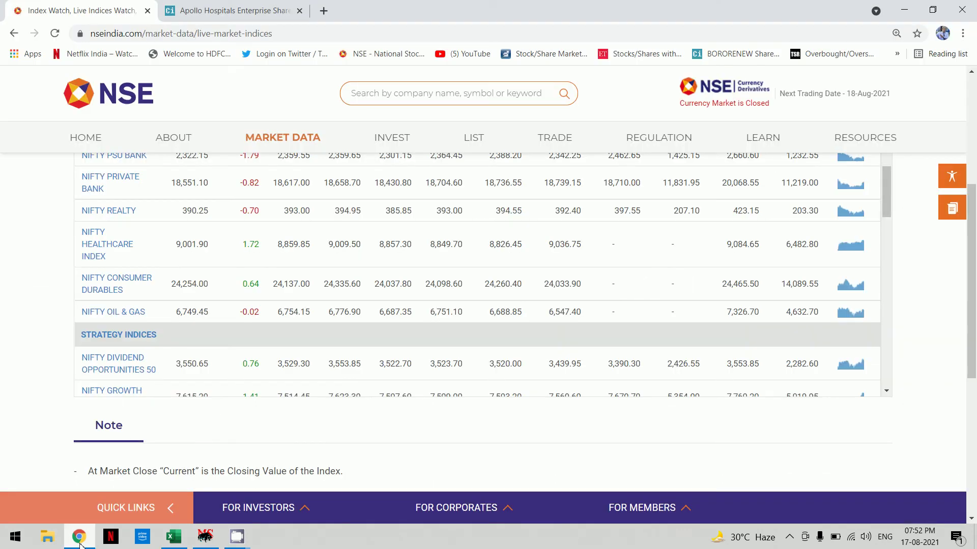
mouse_move(287, 142)
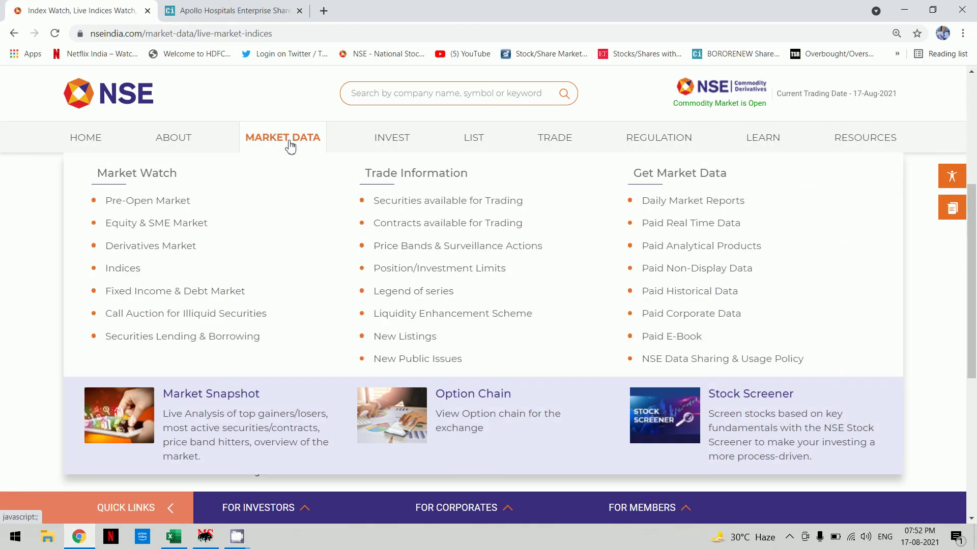
click(229, 401)
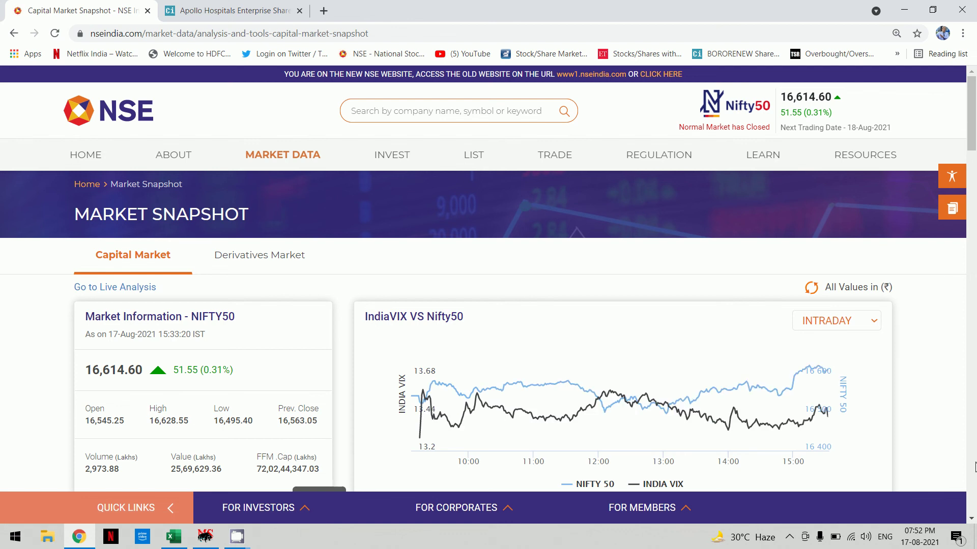
Find the India VIX row in the Index Performance table of broad market indices and read its current value.
click(972, 519)
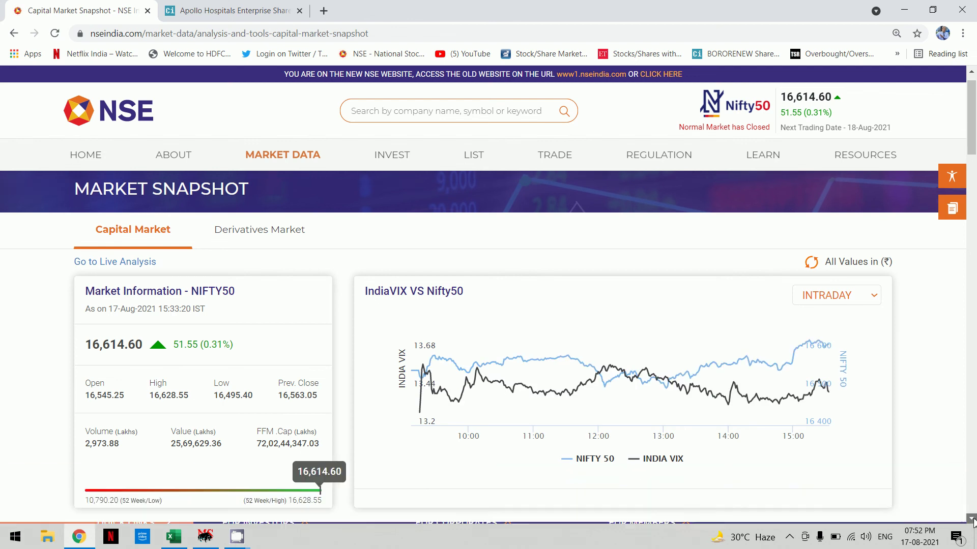
click(972, 518)
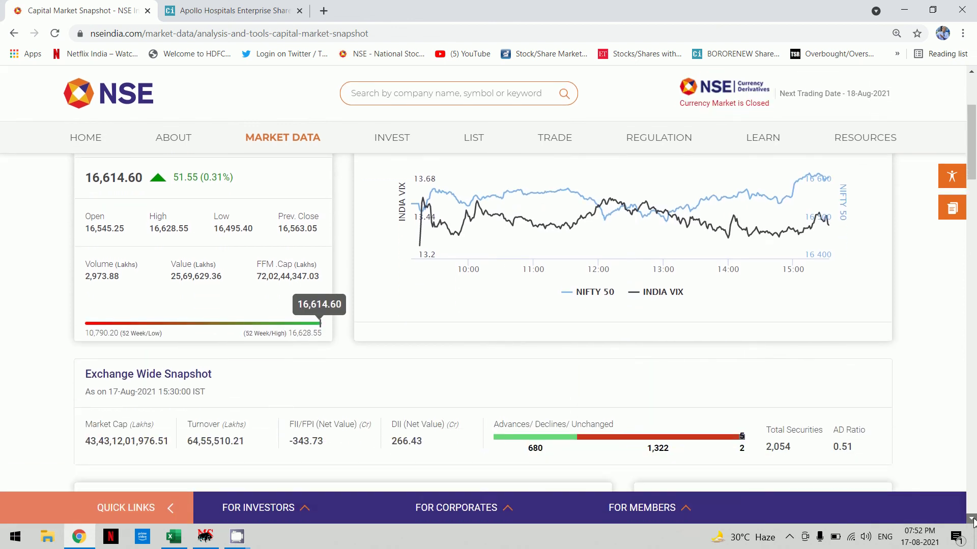
click(972, 519)
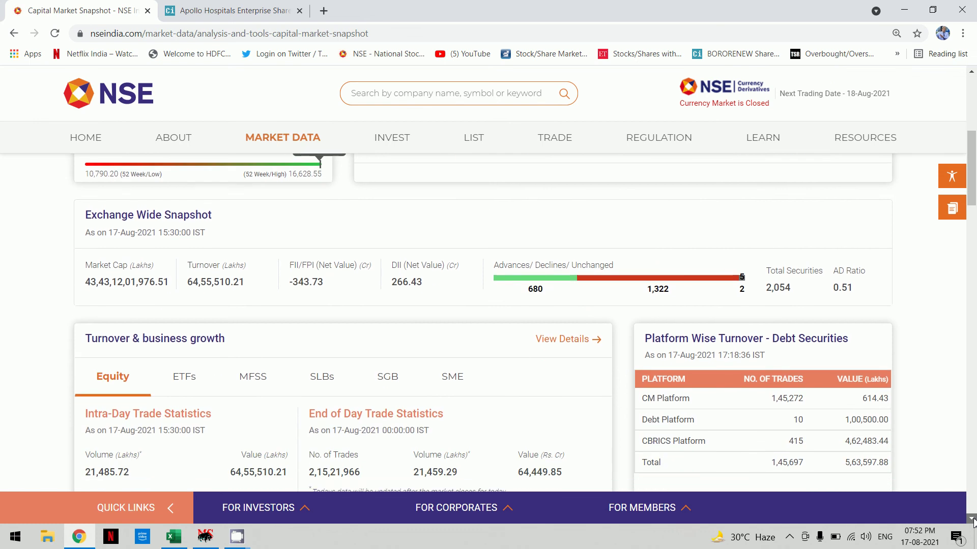
click(972, 518)
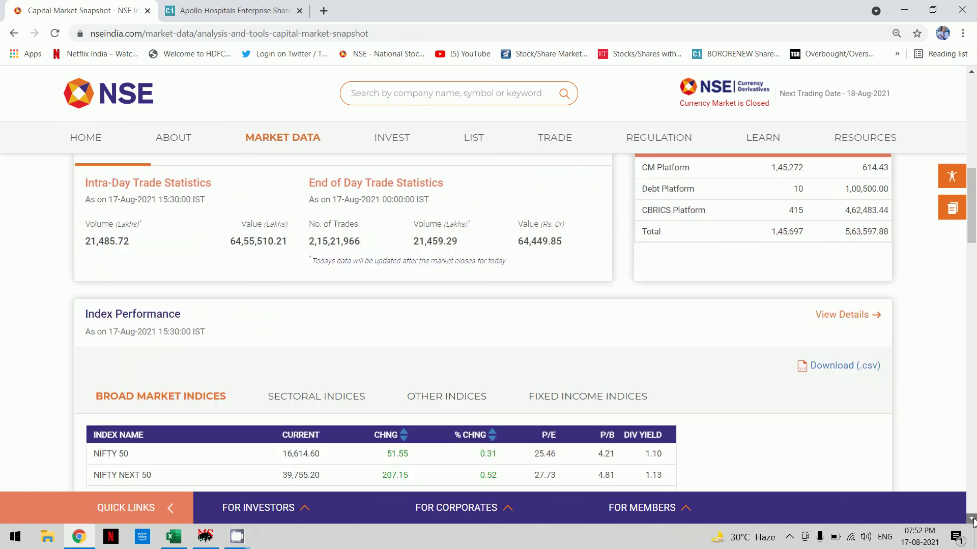
click(972, 518)
mouse_move(311, 452)
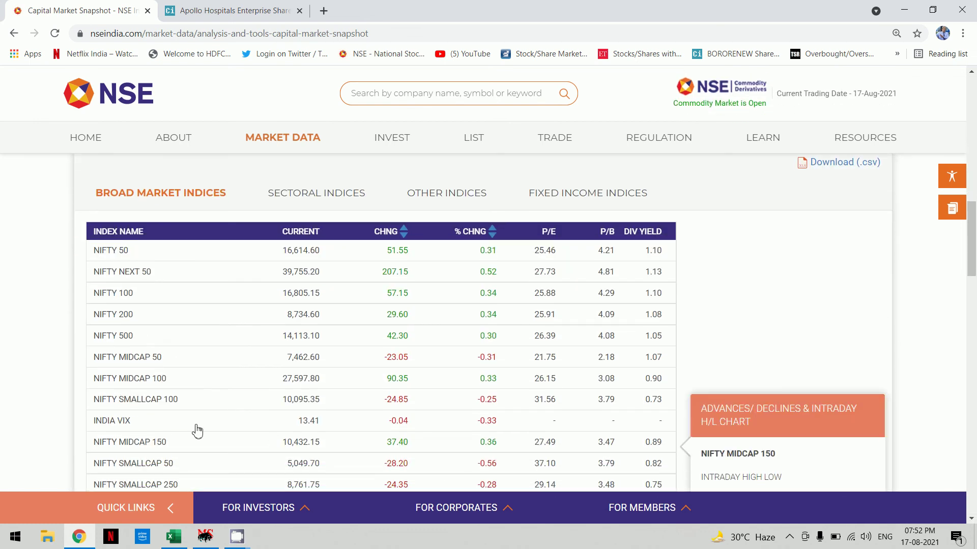
Switch back to the Excel sheet and enter 13.41 in cell S147 of the 17.8.21 row.
click(172, 540)
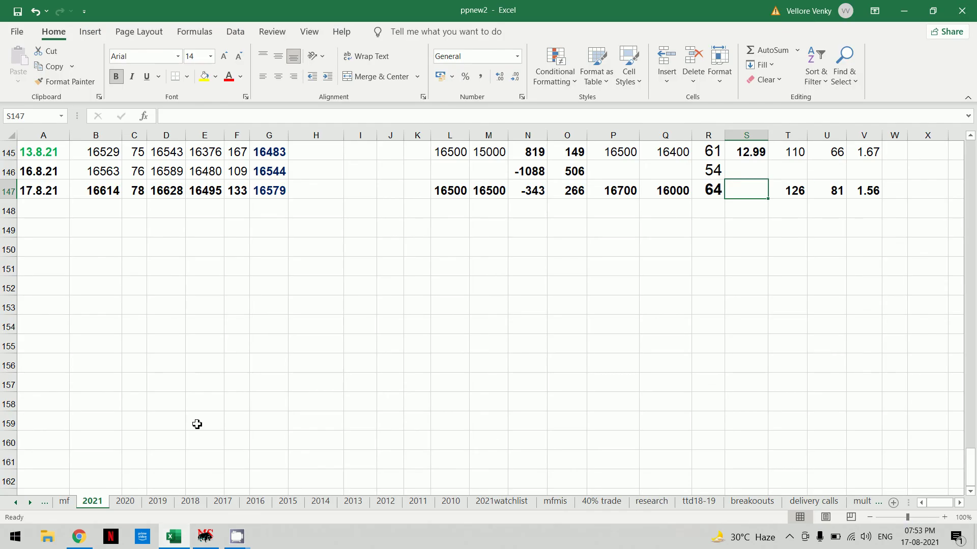
click(79, 538)
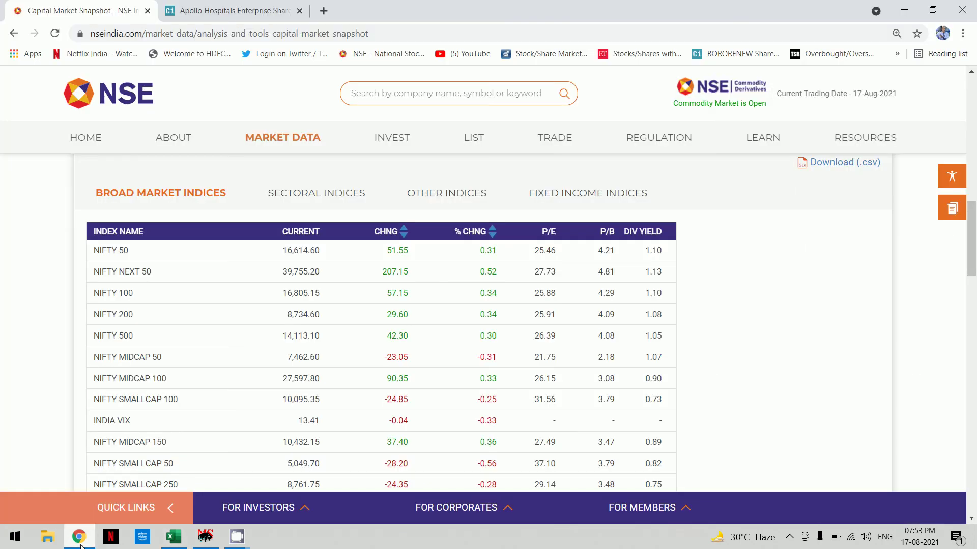
click(80, 547)
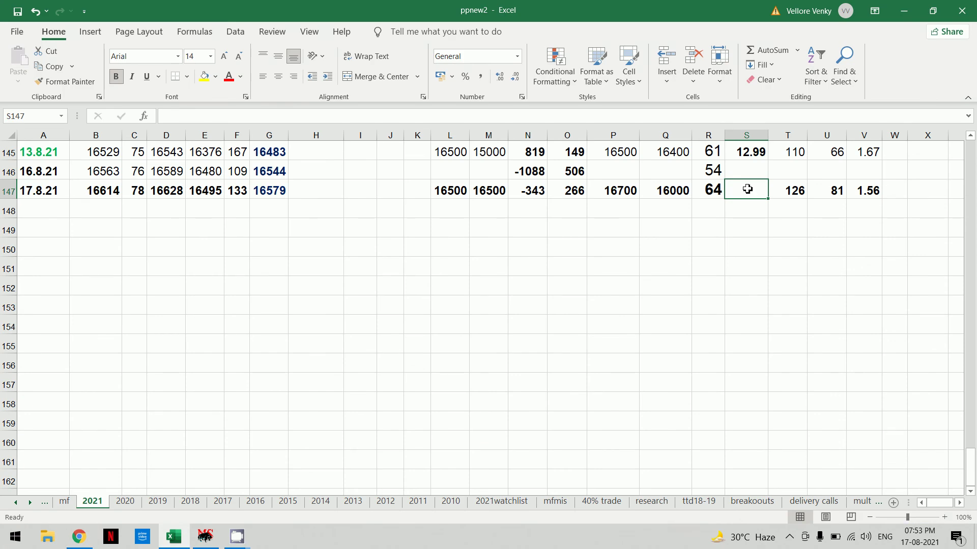
text(13.41)
click(883, 254)
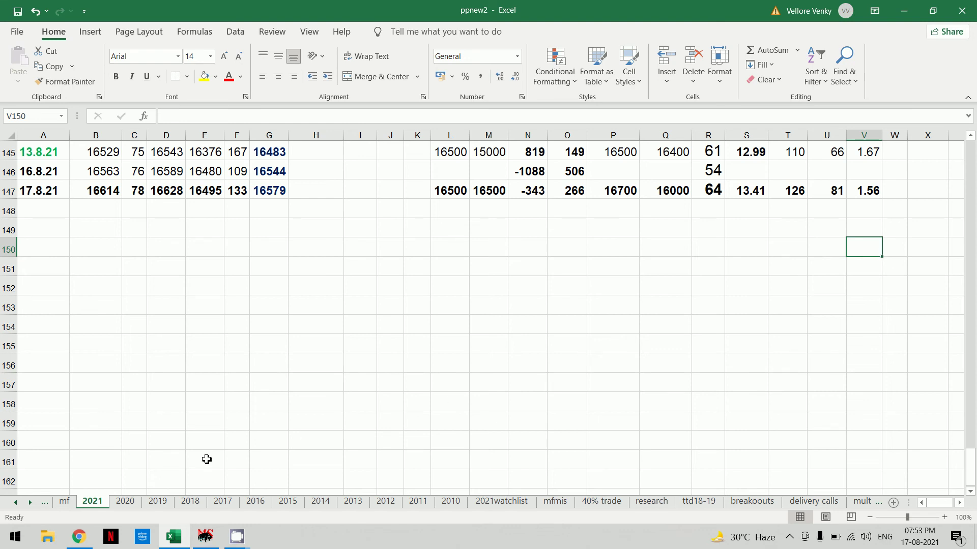
Switch to MetaStock and inspect the open, high, low and close of the 17-08-2021 candle on the NIFTY BANK chart.
click(206, 541)
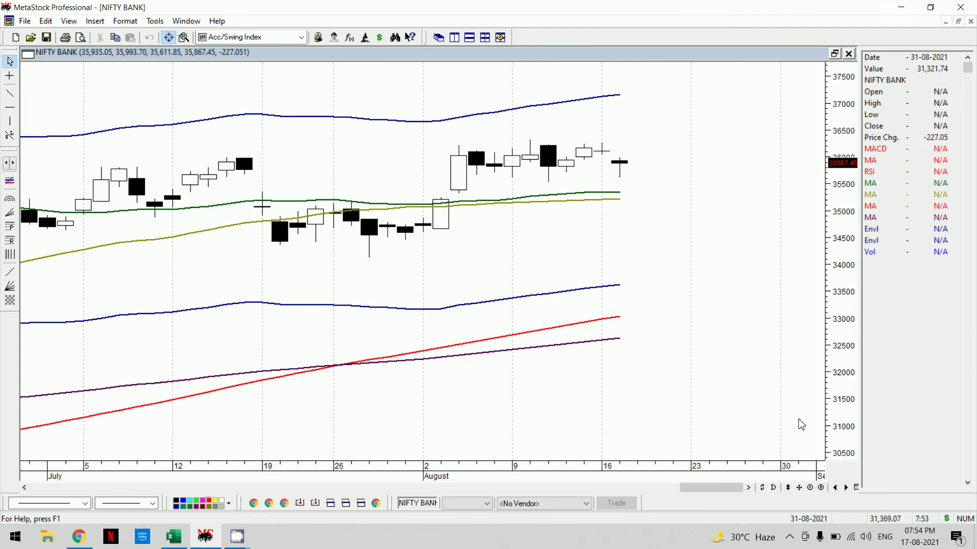
click(857, 488)
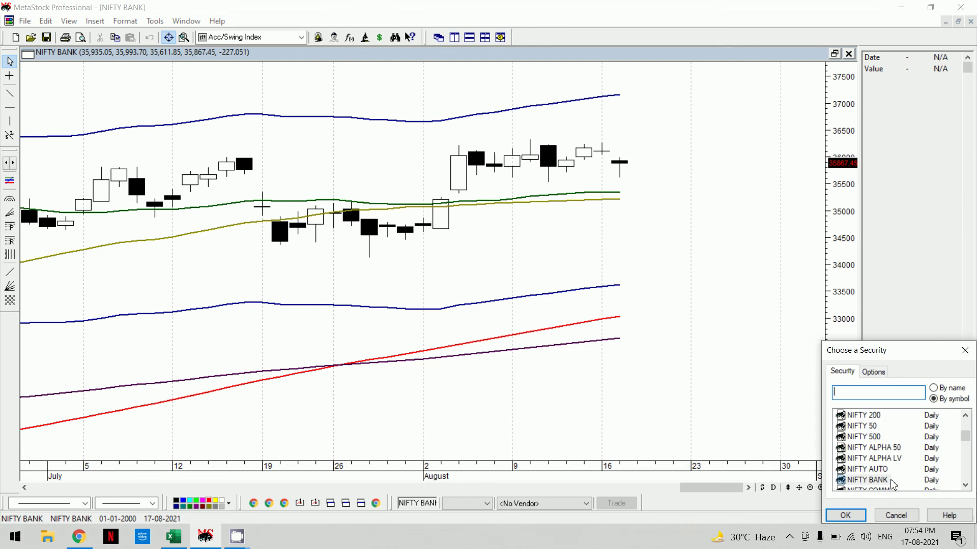
click(896, 515)
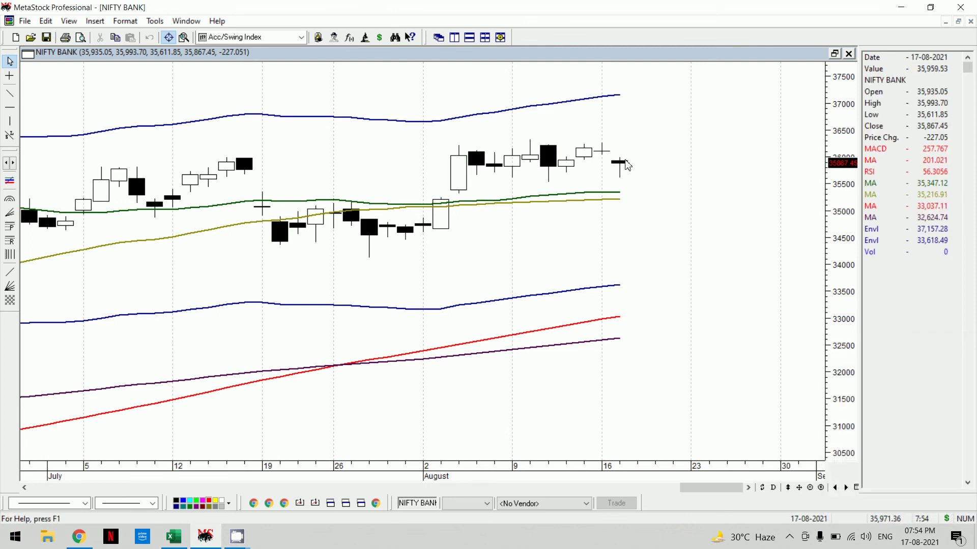
mouse_move(628, 167)
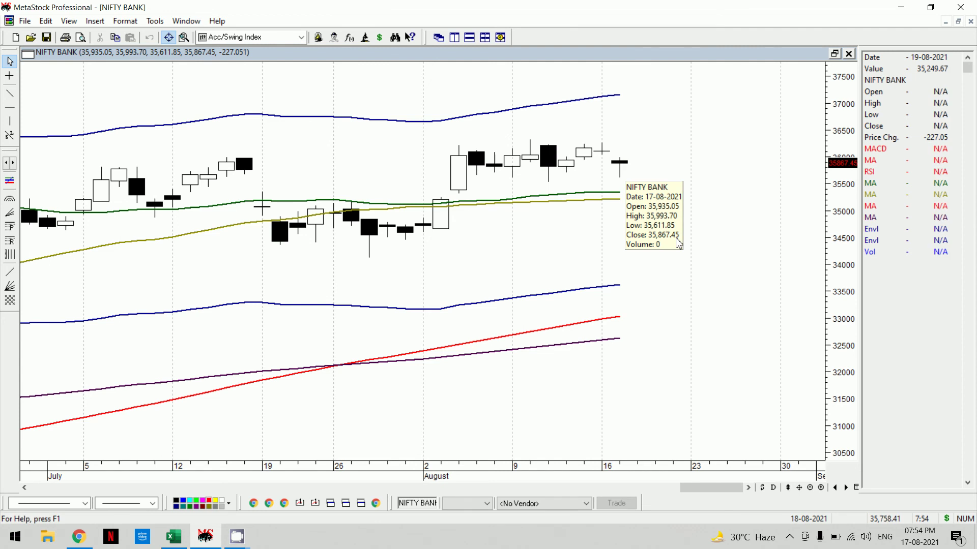
Load the NIFTY 50 daily chart and check the price data of its 17-08-2021 candle.
click(855, 490)
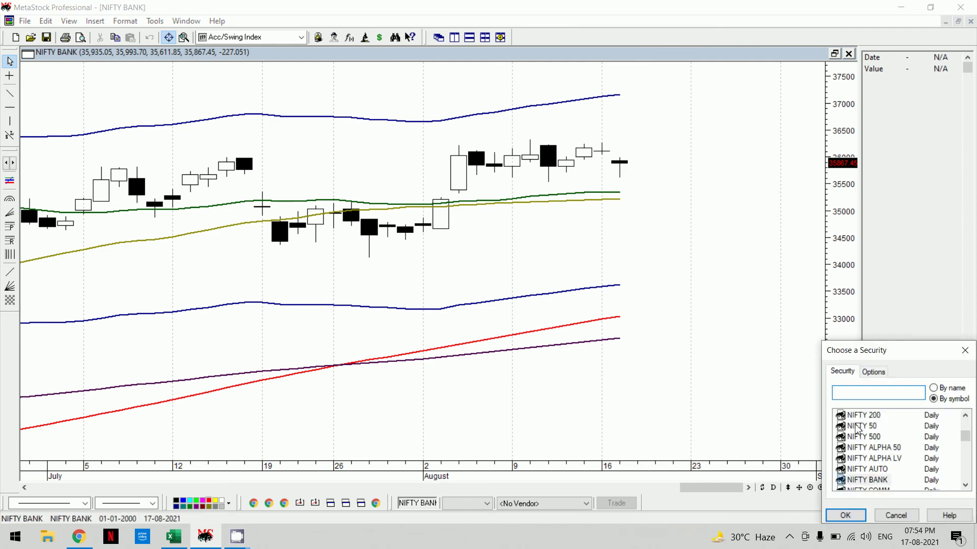
click(860, 427)
click(844, 517)
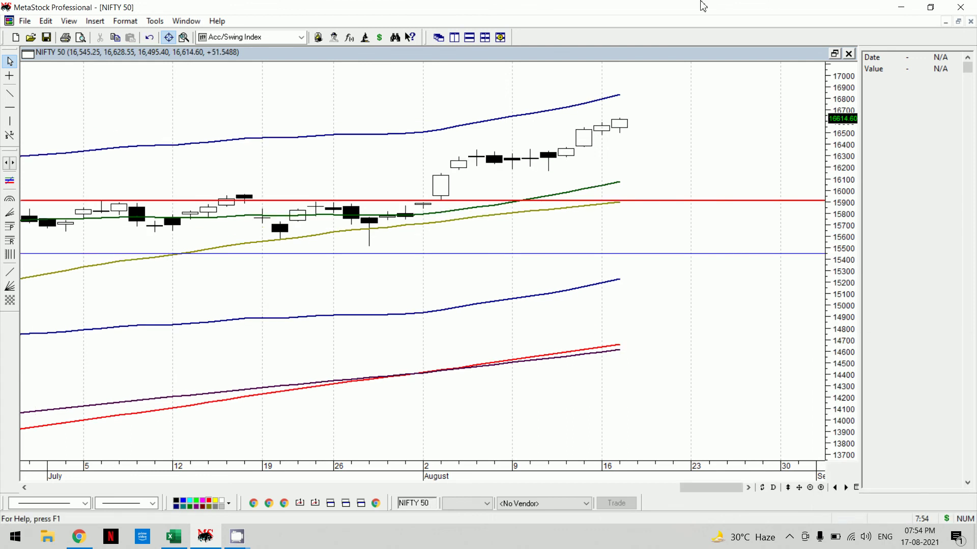
mouse_move(628, 128)
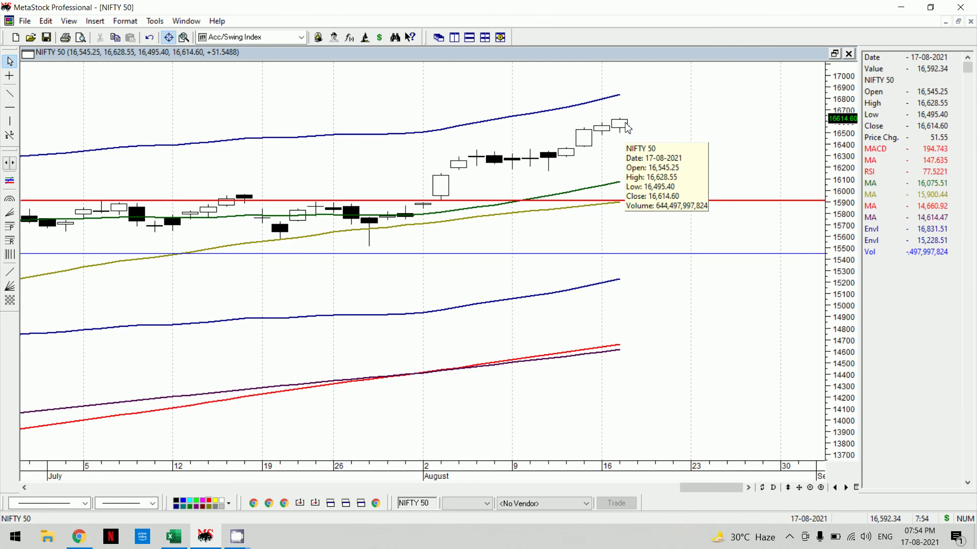
Show a longer period of the NIFTY 50 chart and examine the early-August candles from 03-08-2021 onward.
click(810, 487)
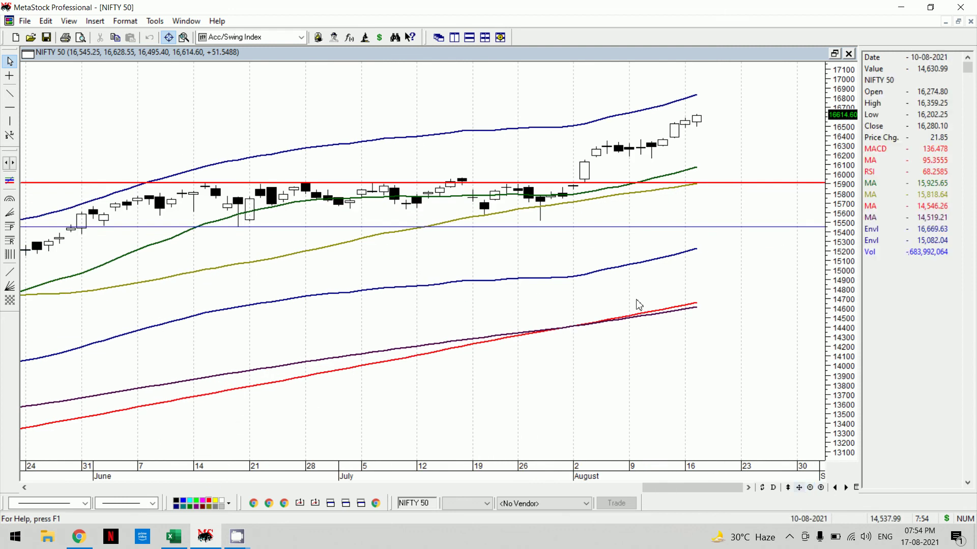
mouse_move(587, 173)
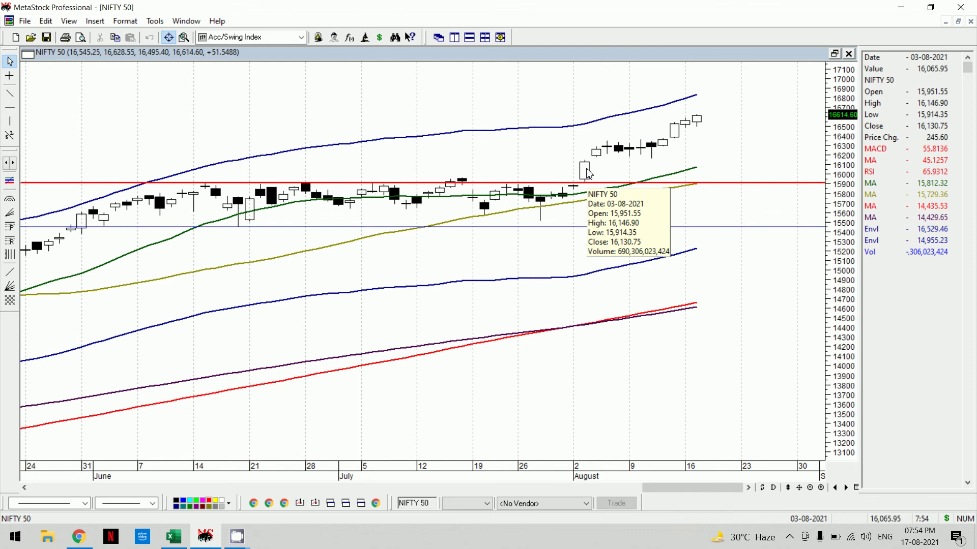
mouse_move(597, 155)
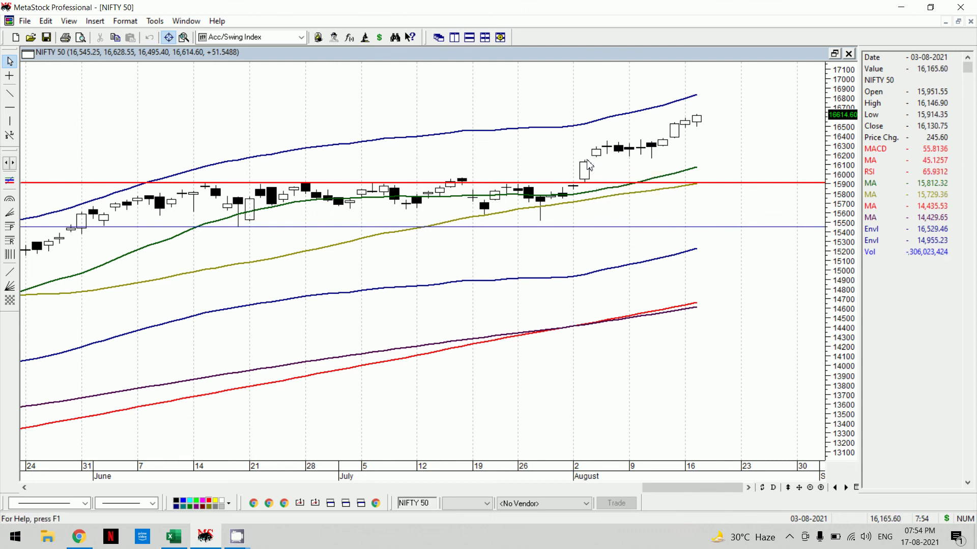
mouse_move(656, 150)
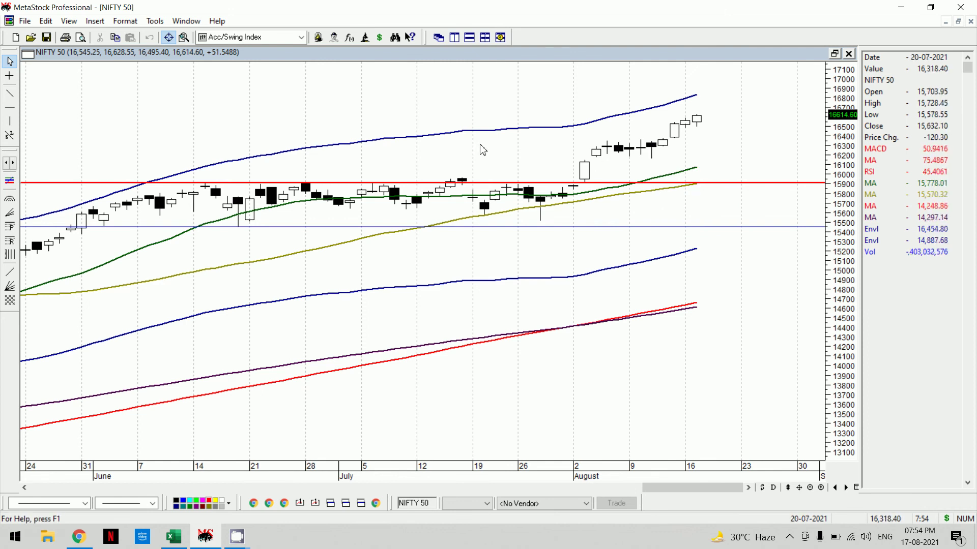
Draw a horizontal line across the NIFTY 50 chart at about 16,150.
click(10, 107)
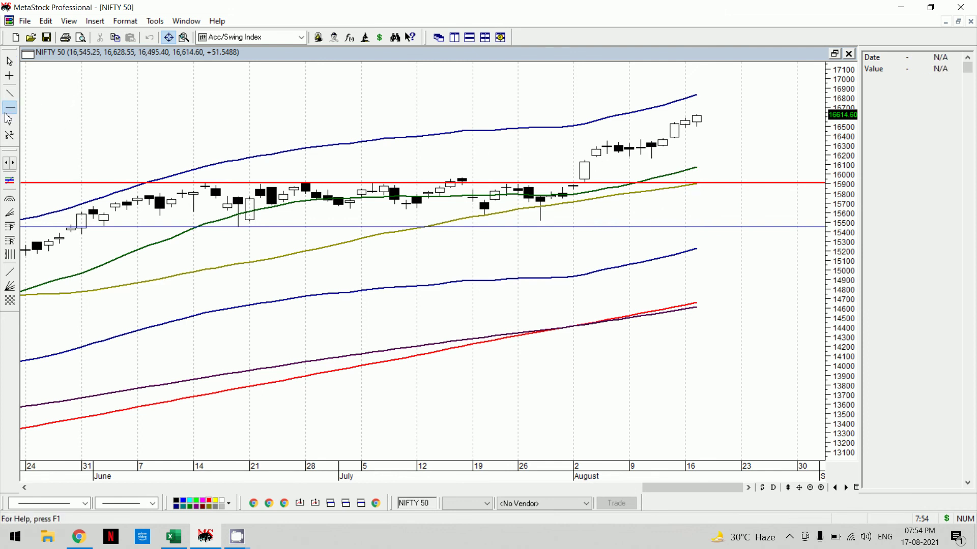
click(154, 160)
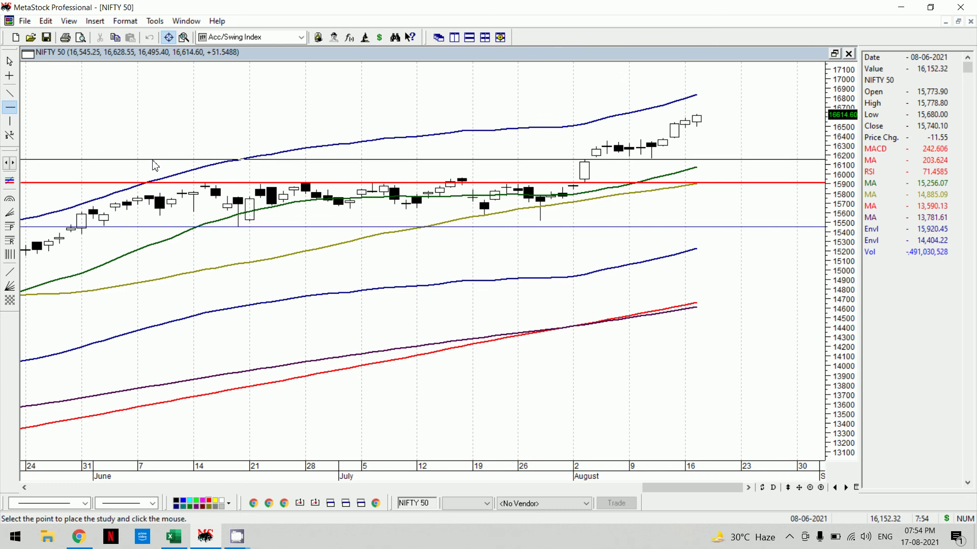